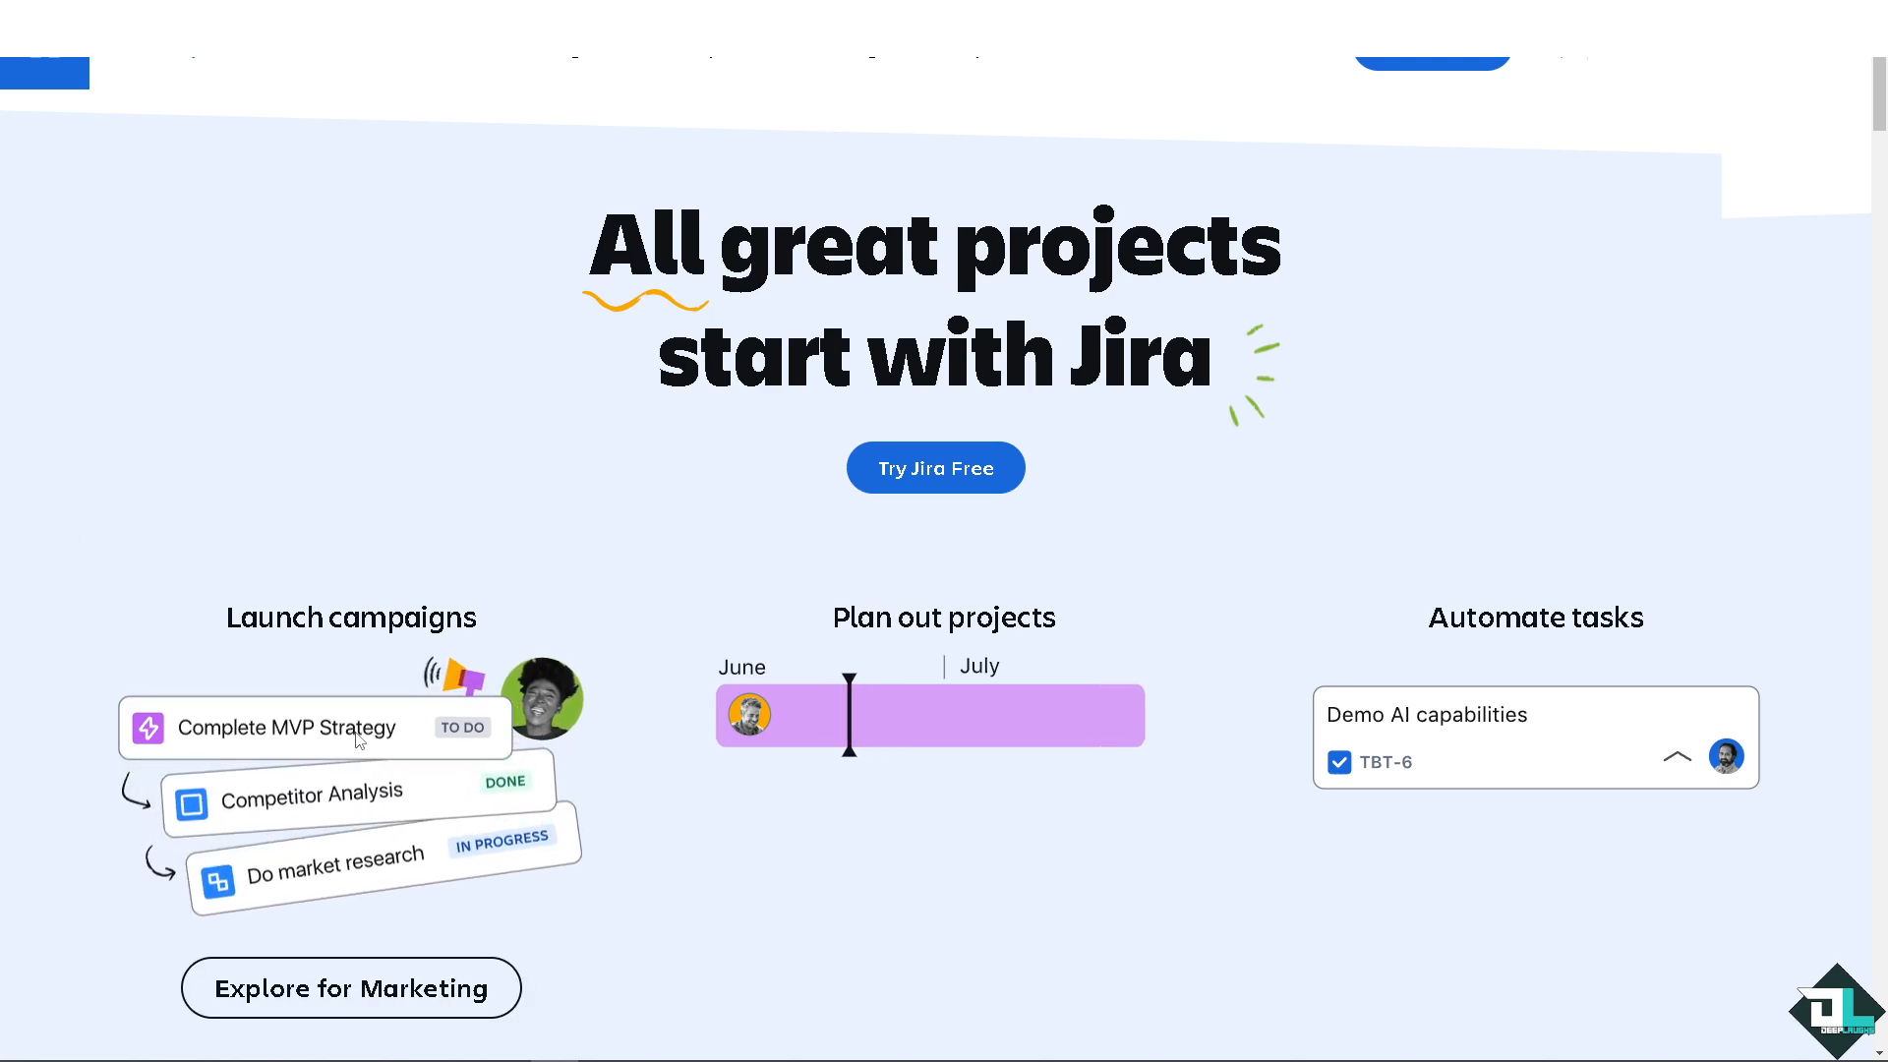
mouse_move(824, 695)
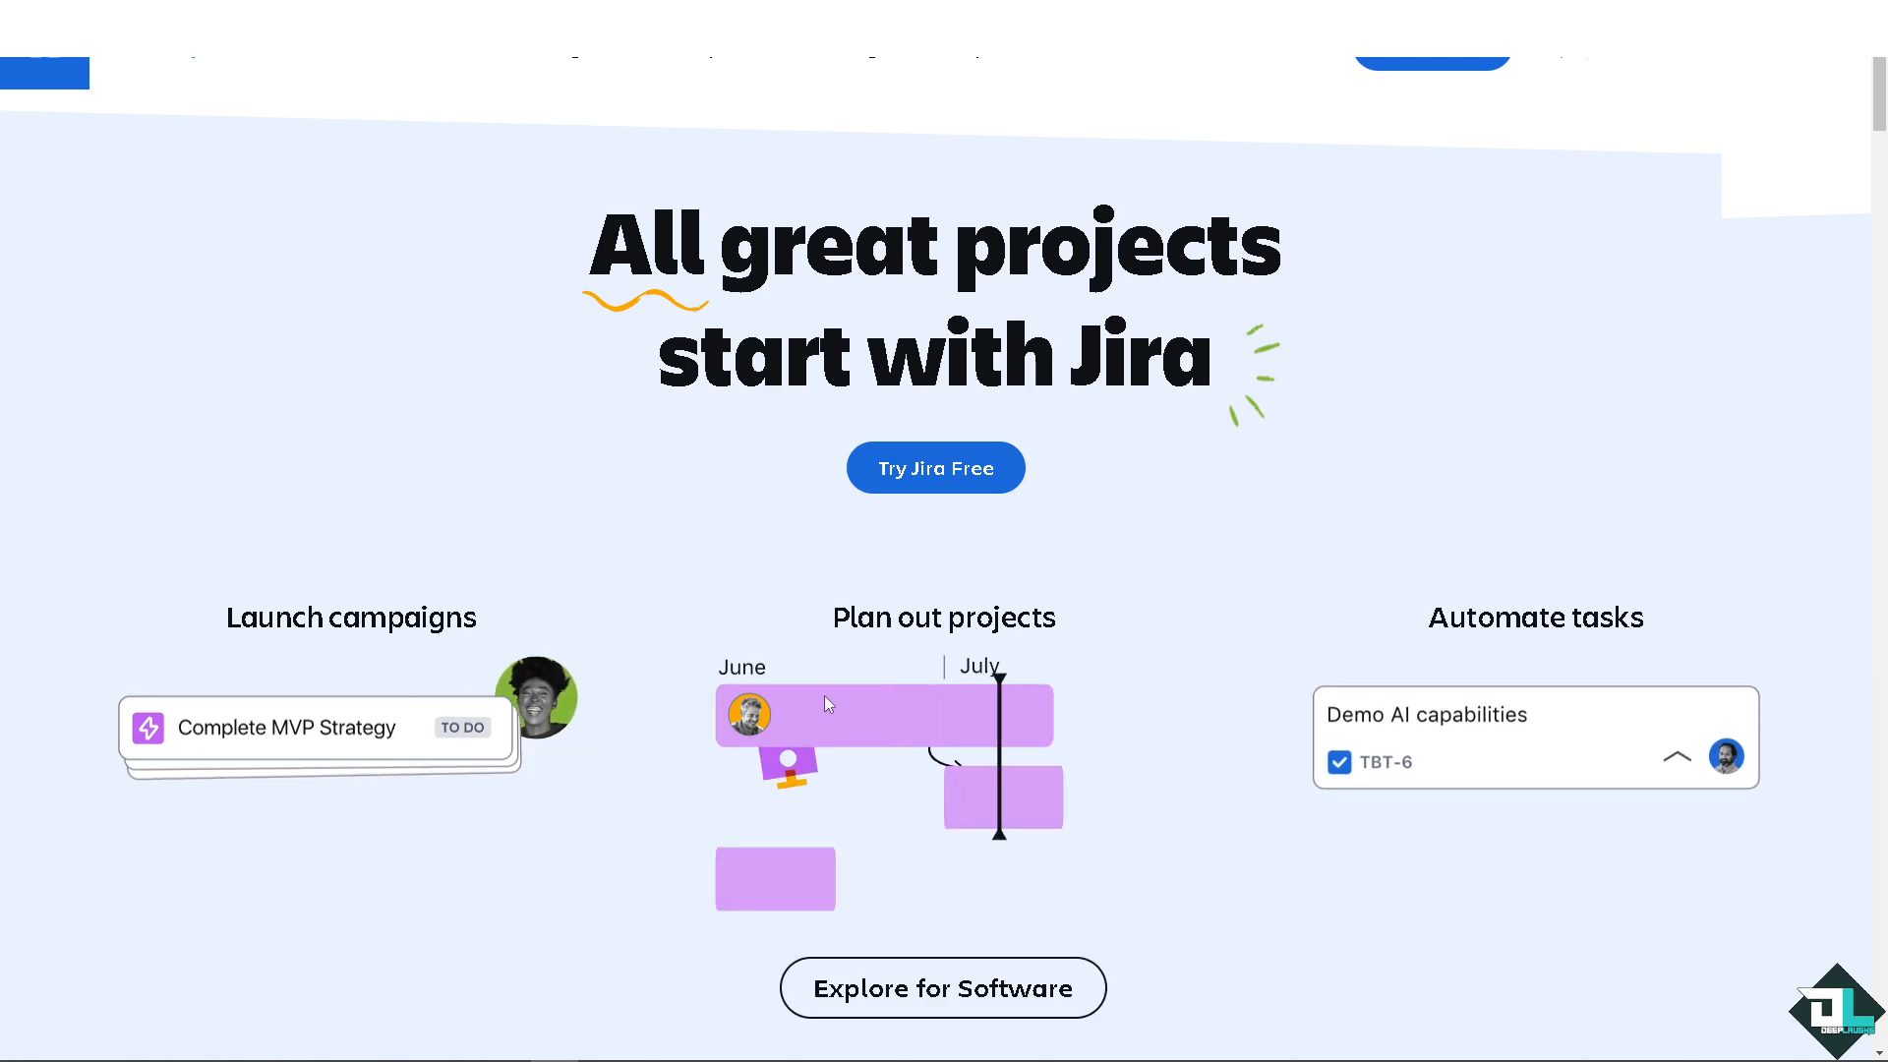
mouse_move(1299, 700)
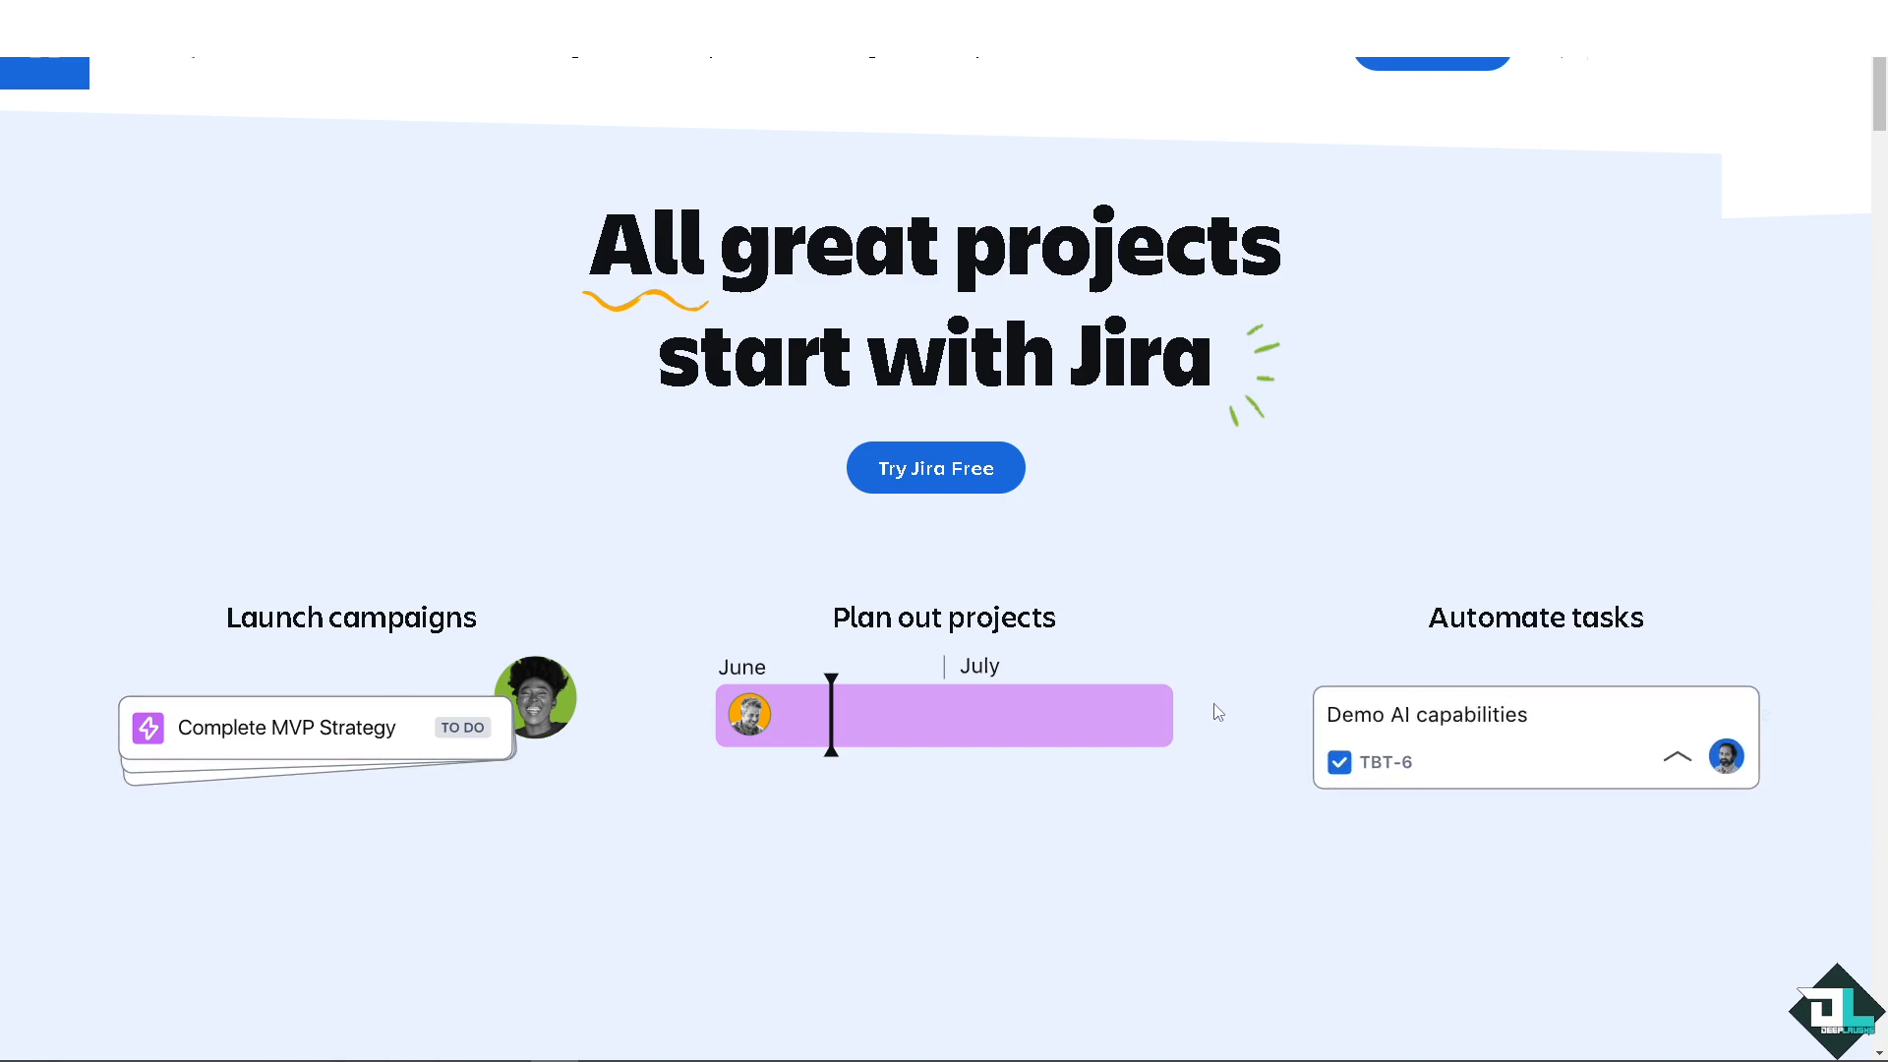
mouse_move(1158, 704)
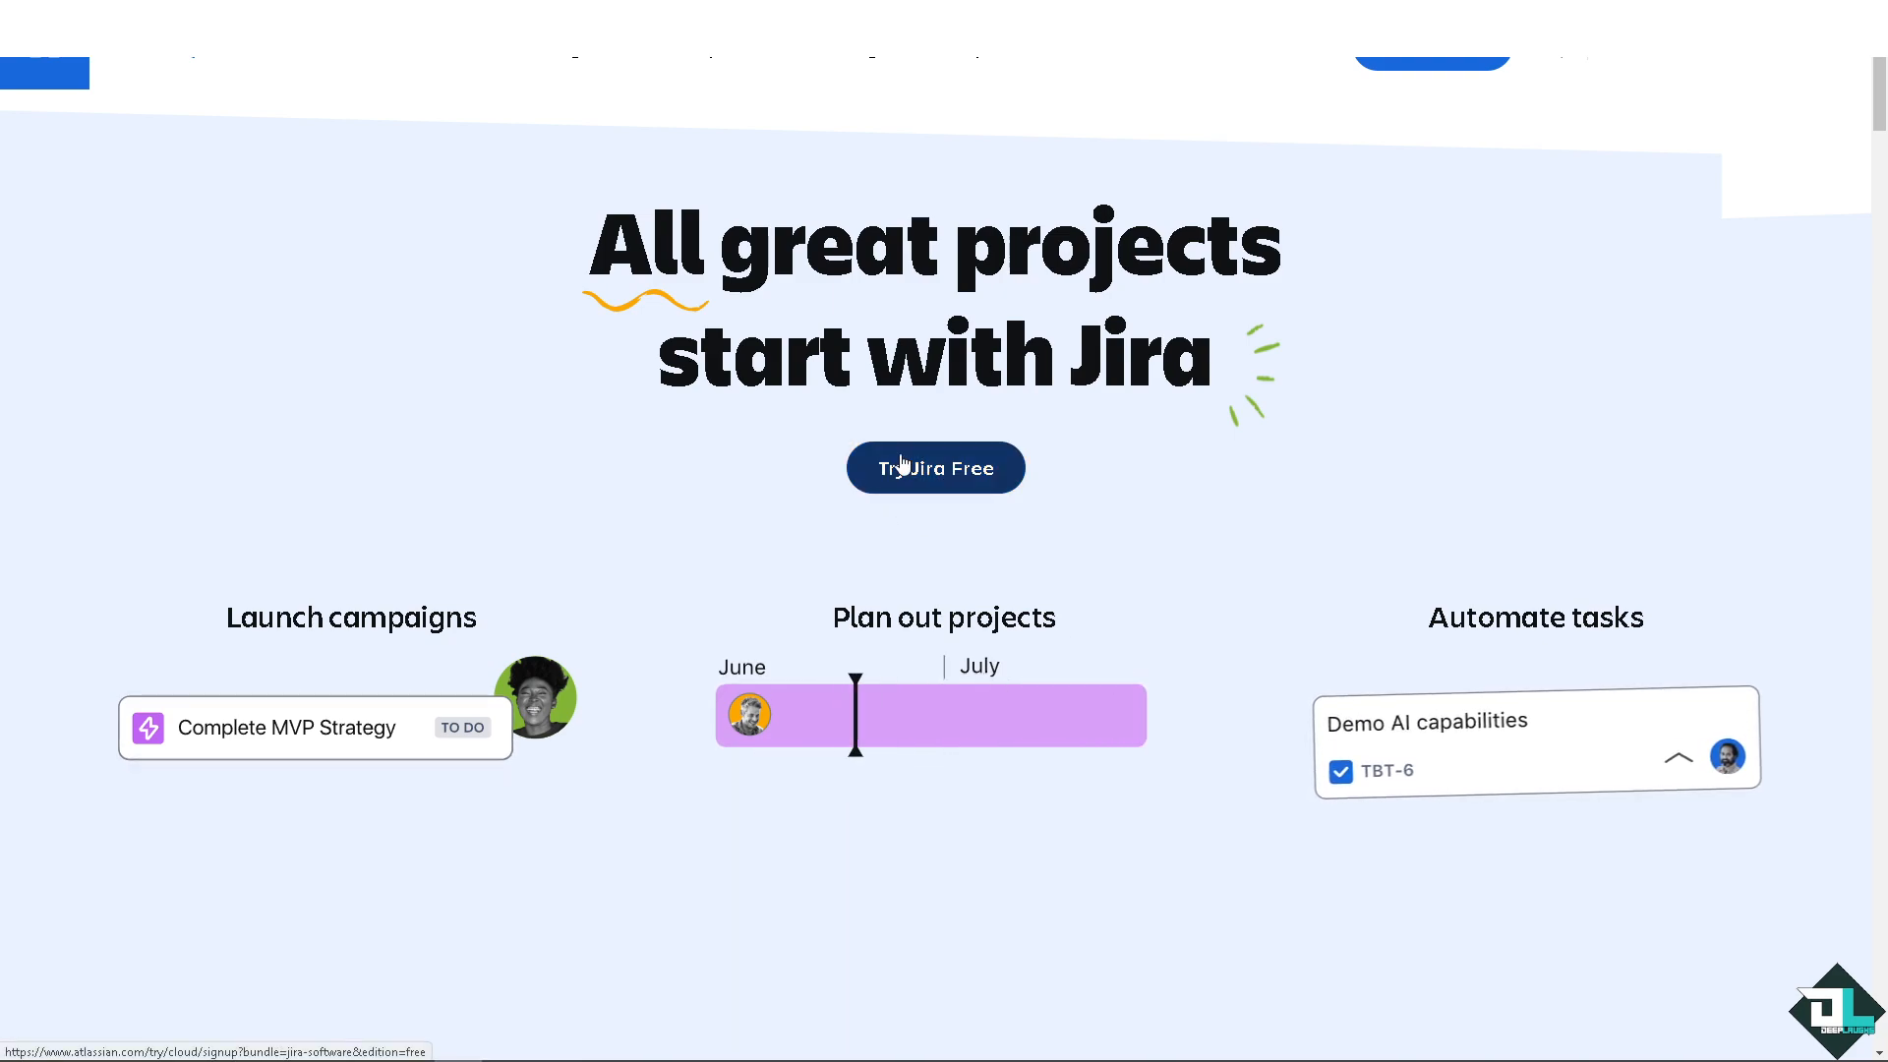
left_click(897, 464)
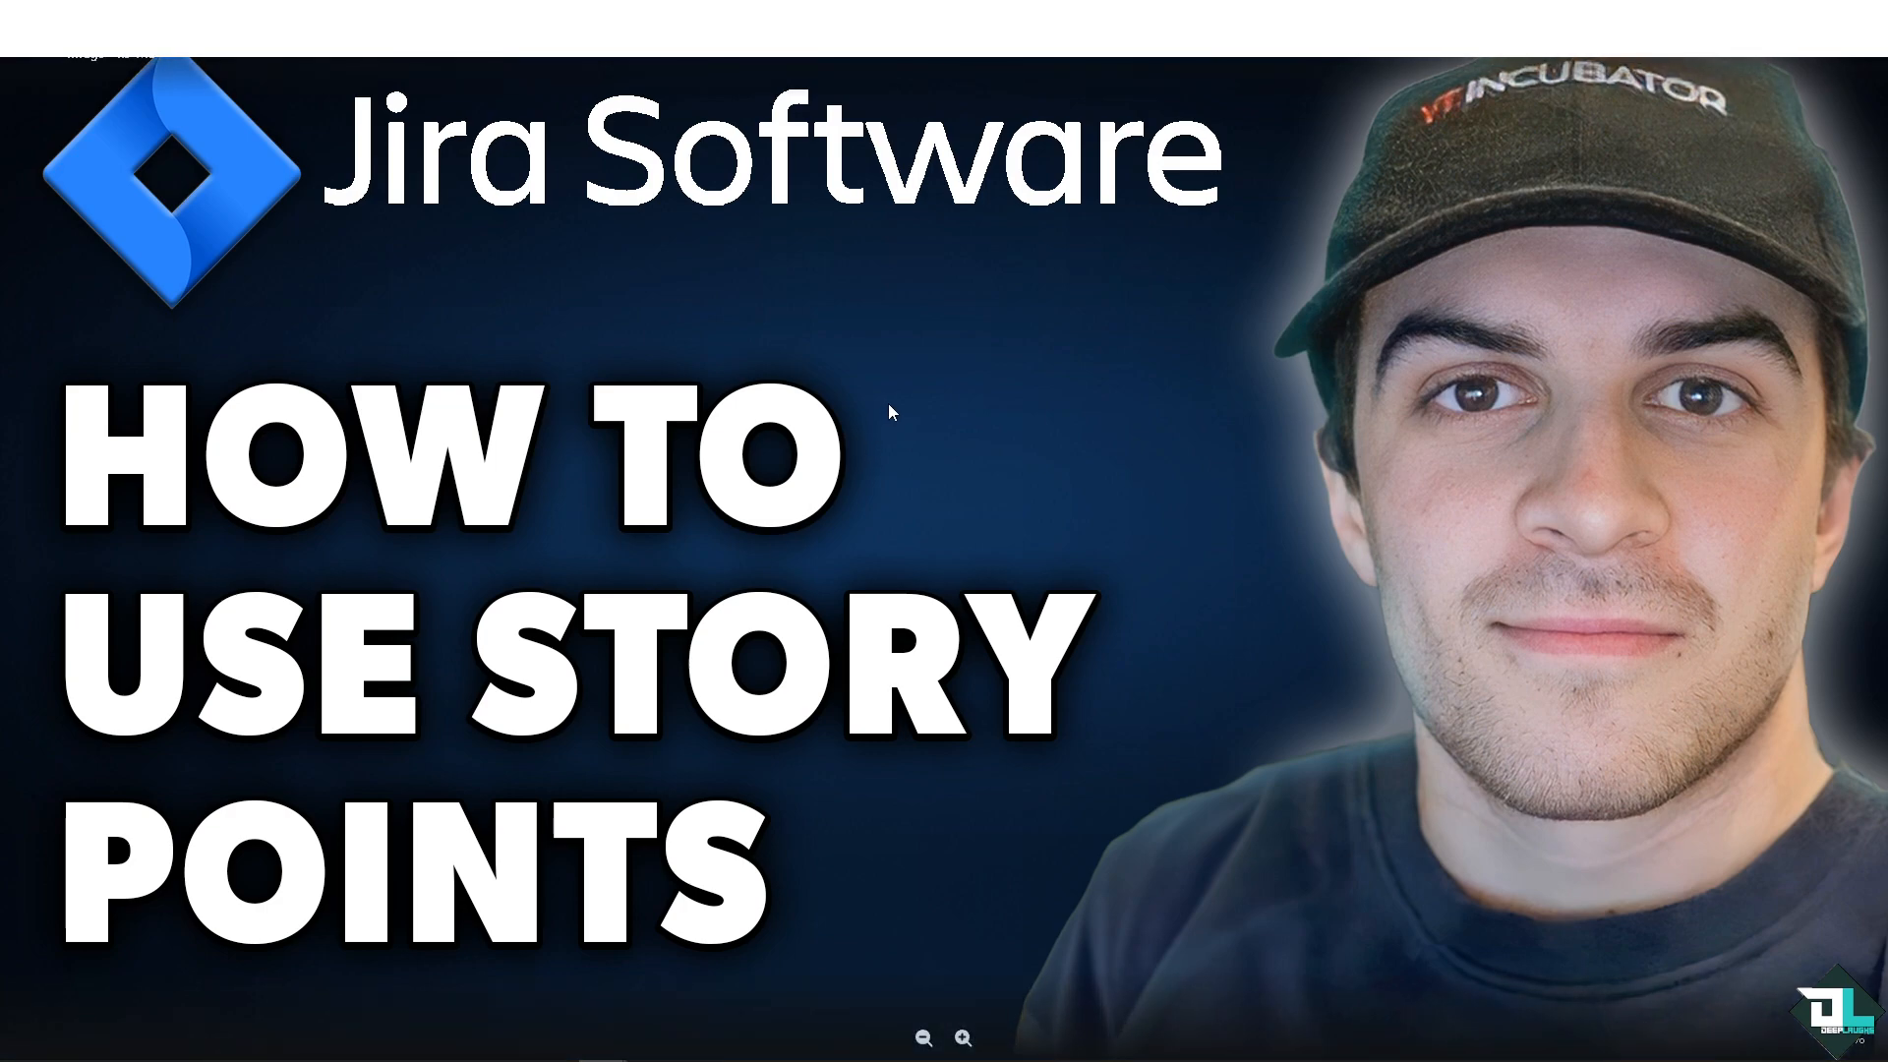
Step: Examine which issue types are available for the issue "How to Use Story Points In Jira" and close the issue
key("Escape")
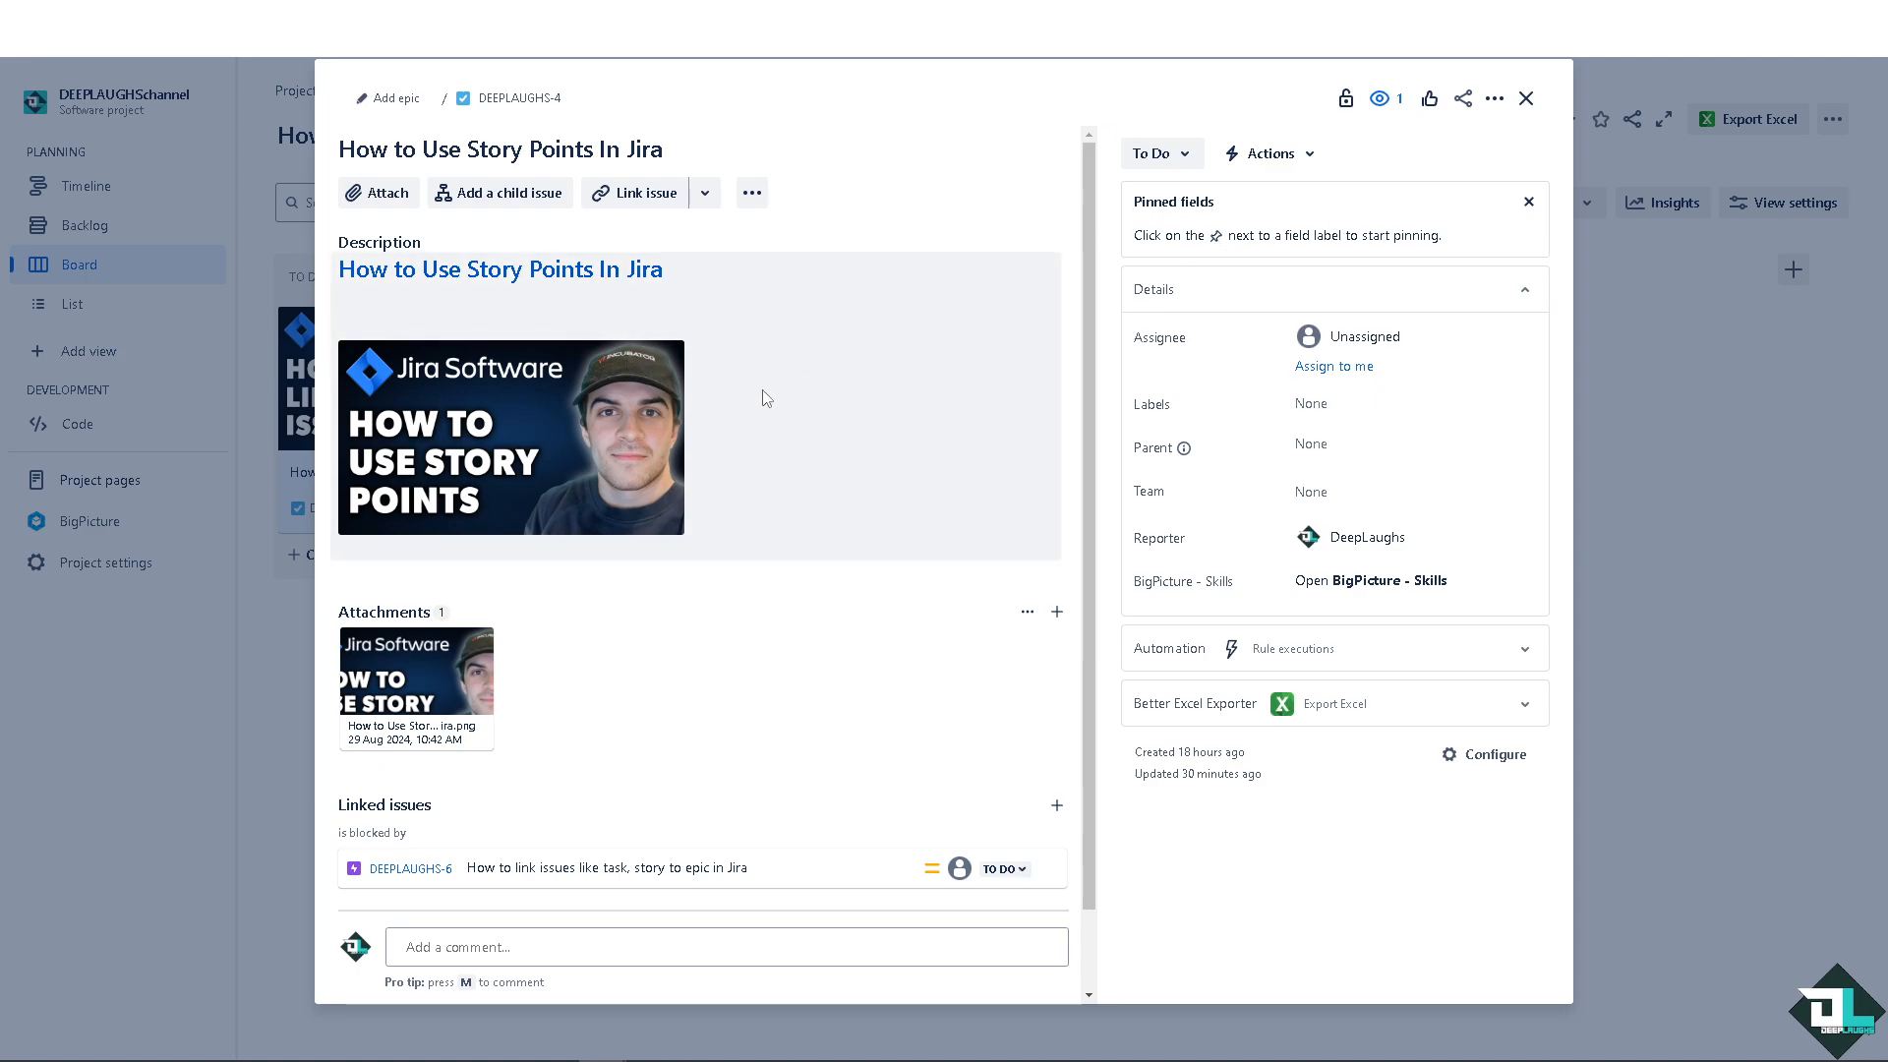
left_click(501, 269)
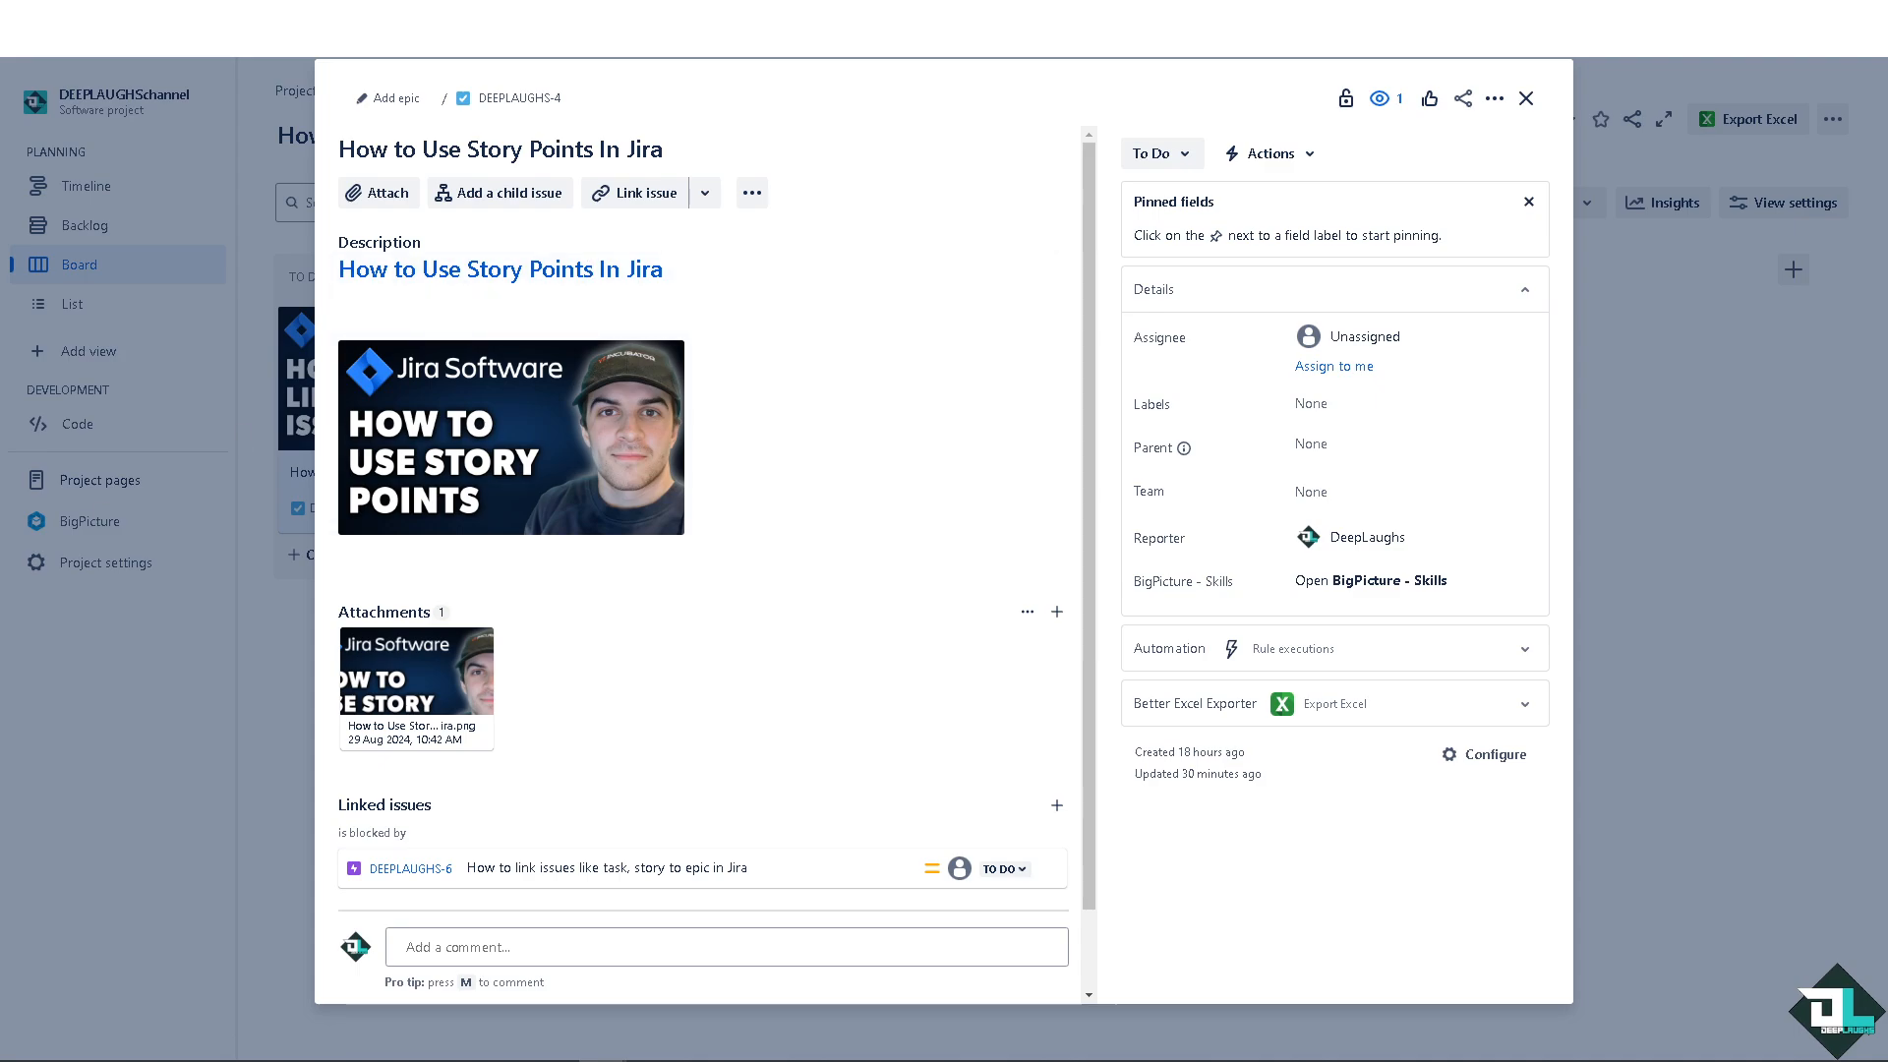
left_click(465, 100)
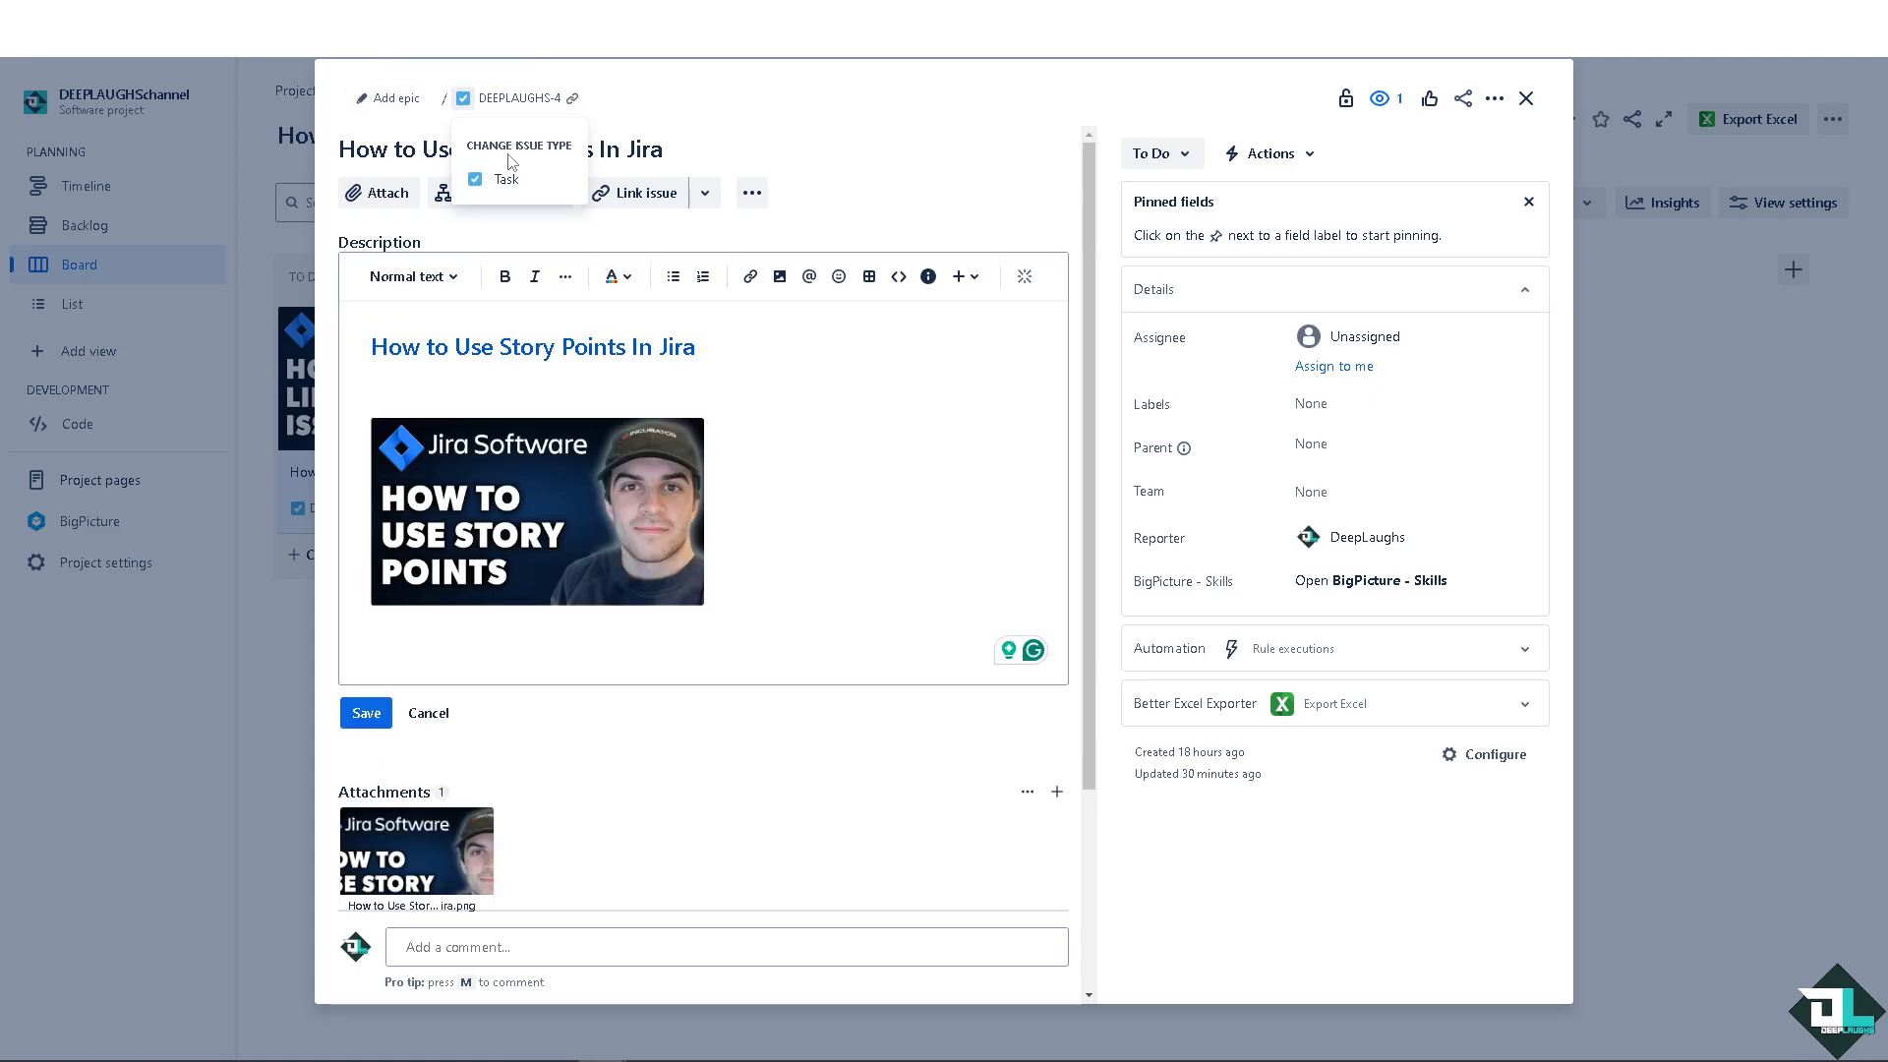
left_click(851, 389)
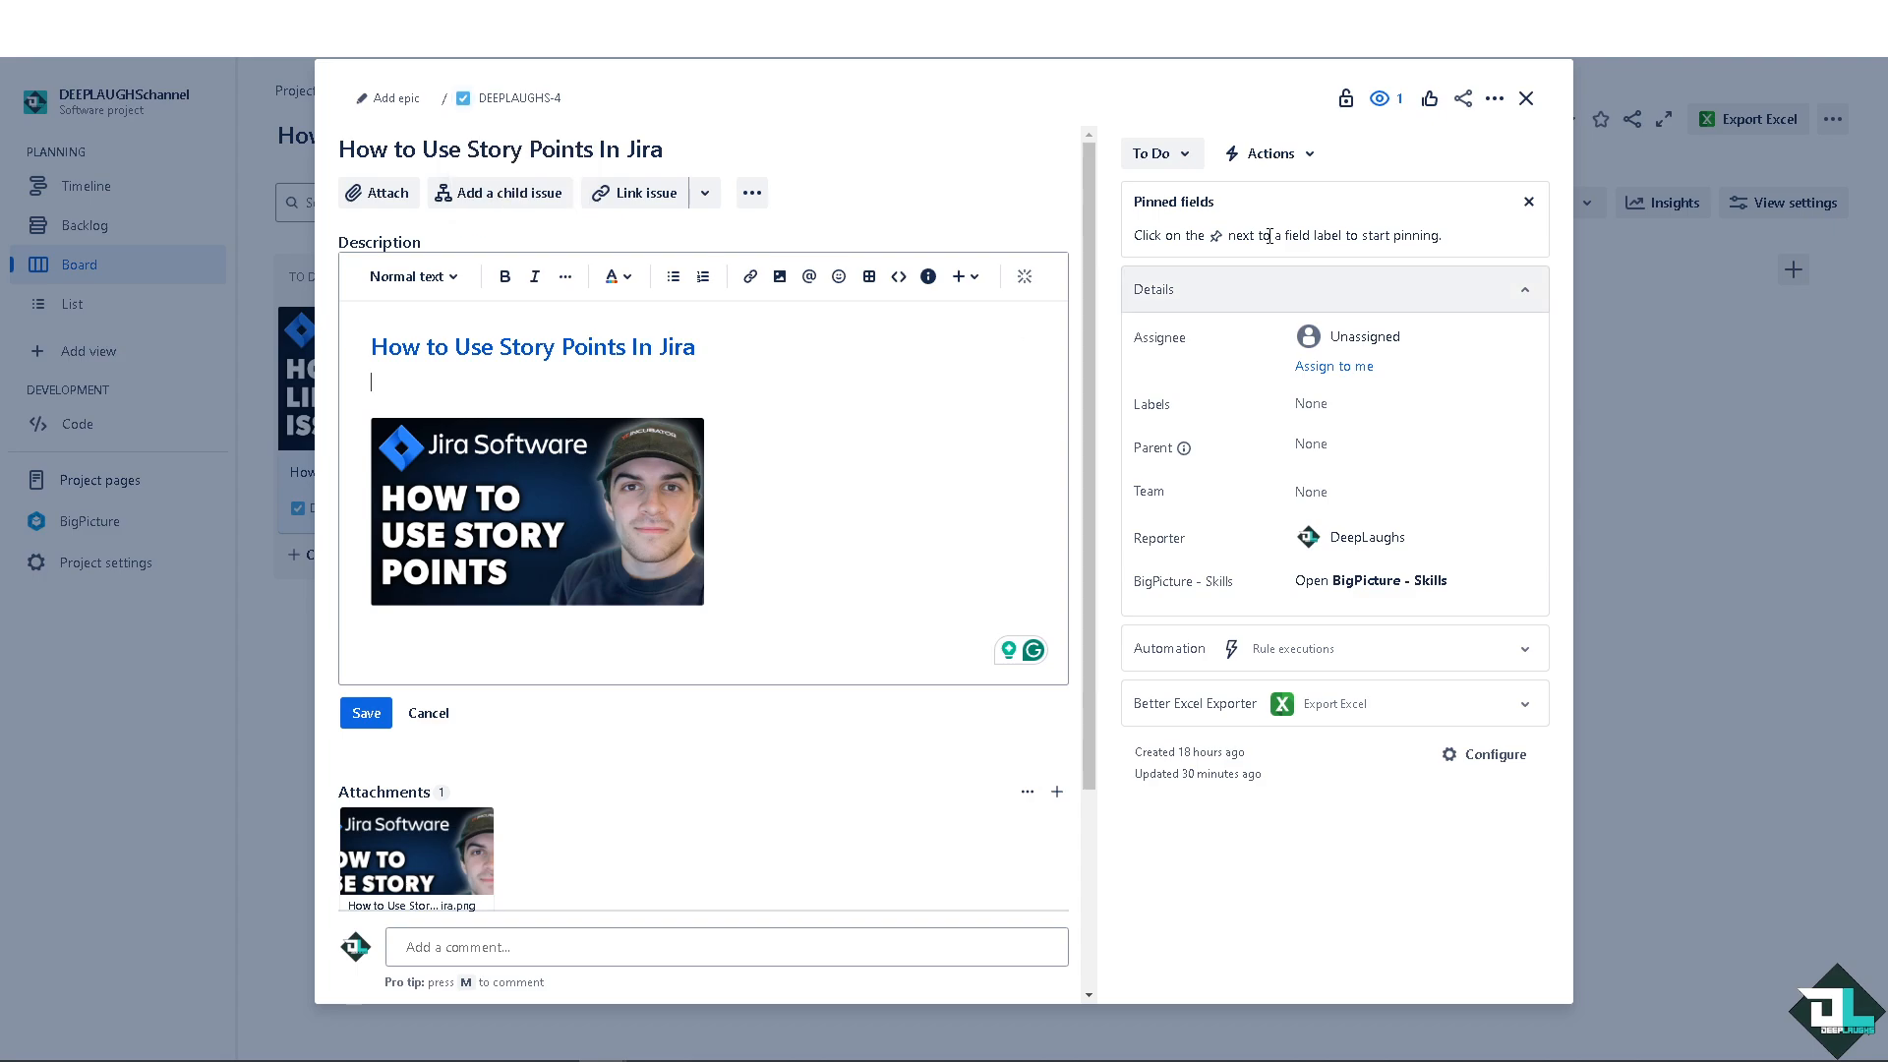
left_click(1526, 99)
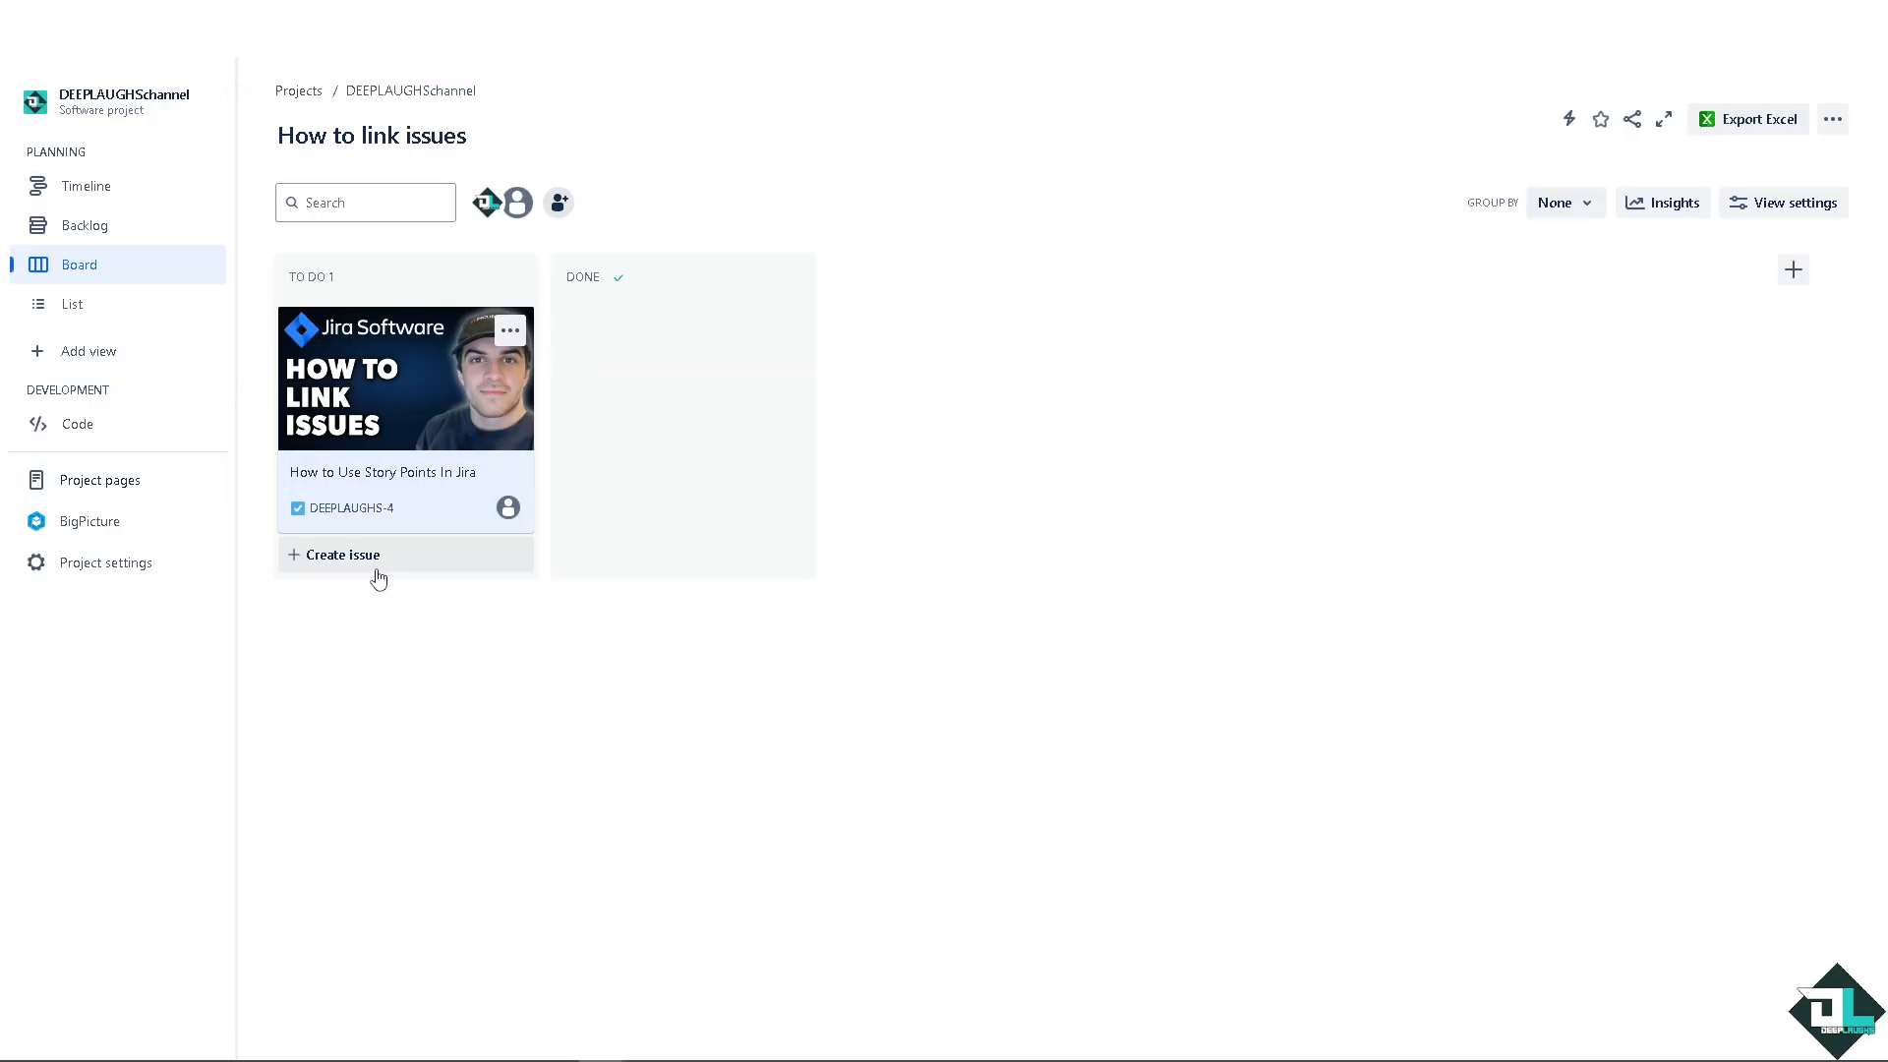
Step: Open the project's issue type management from a new board issue and add the suggested Story issue type
left_click(372, 560)
left_click(320, 612)
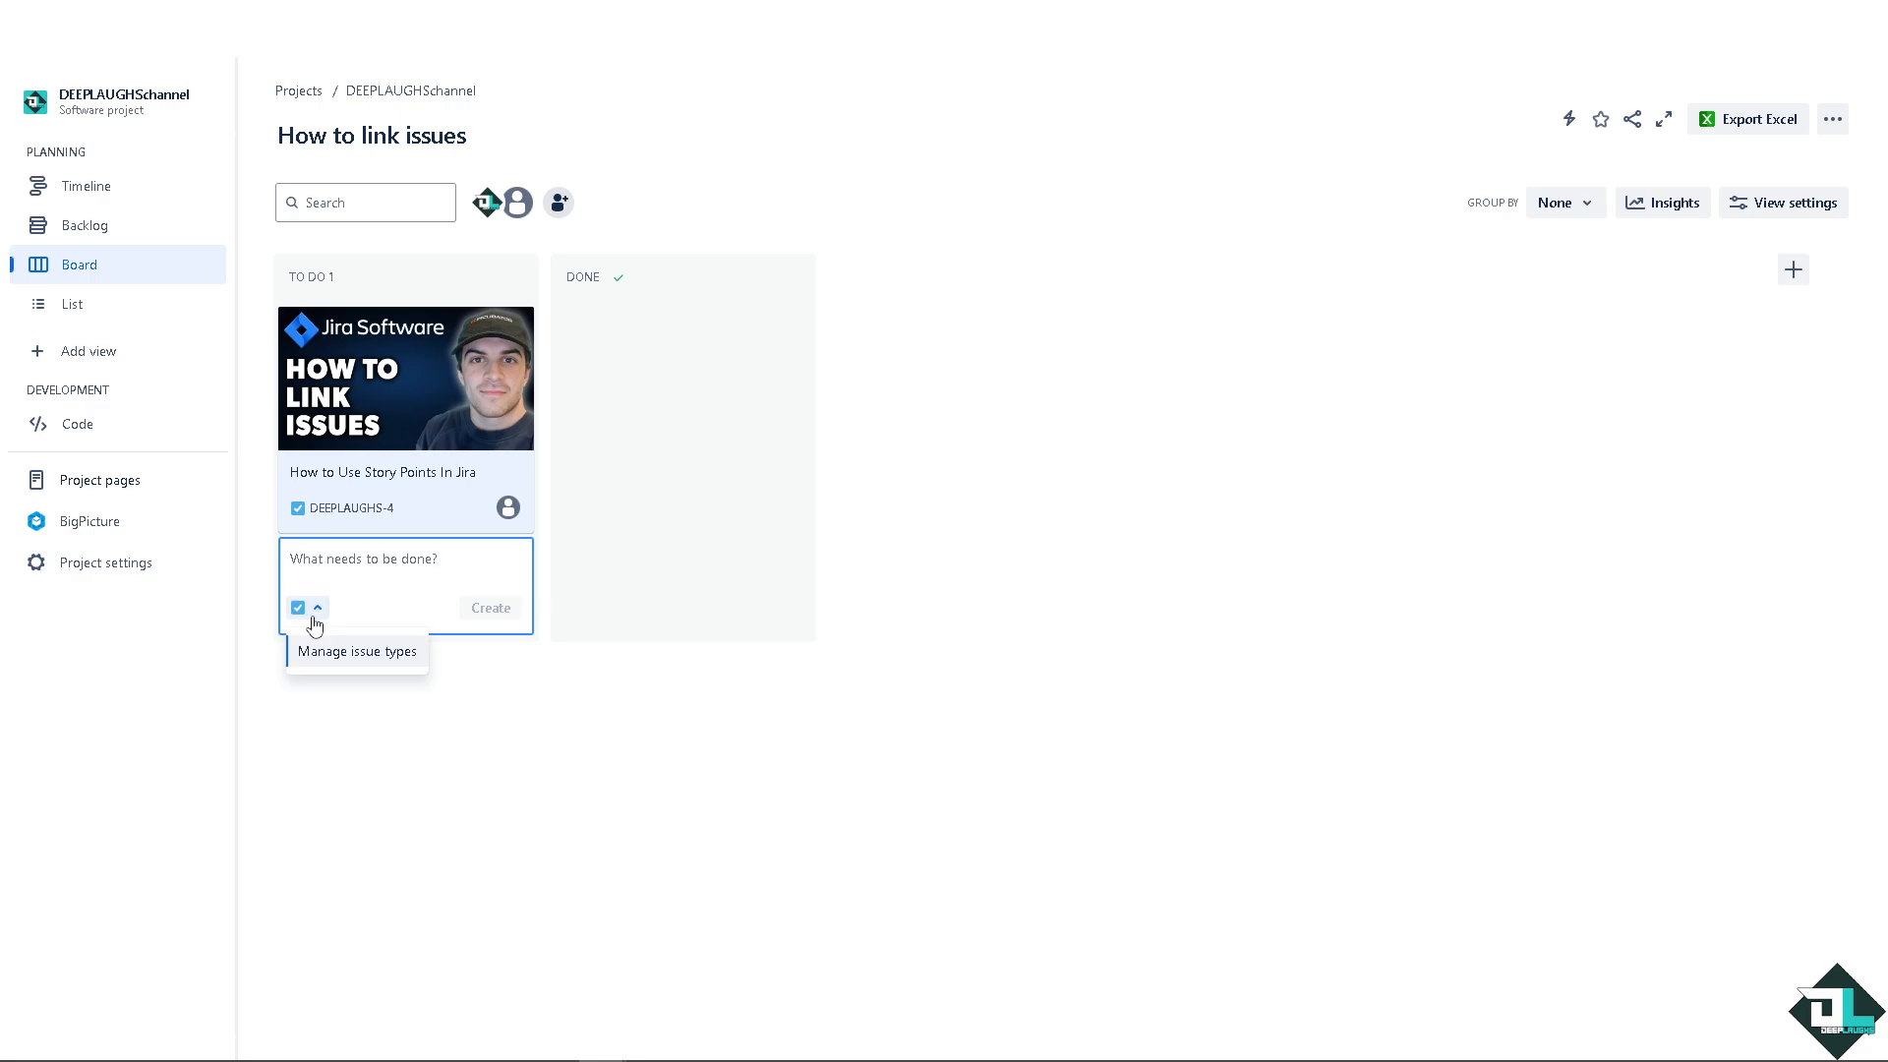
left_click(349, 659)
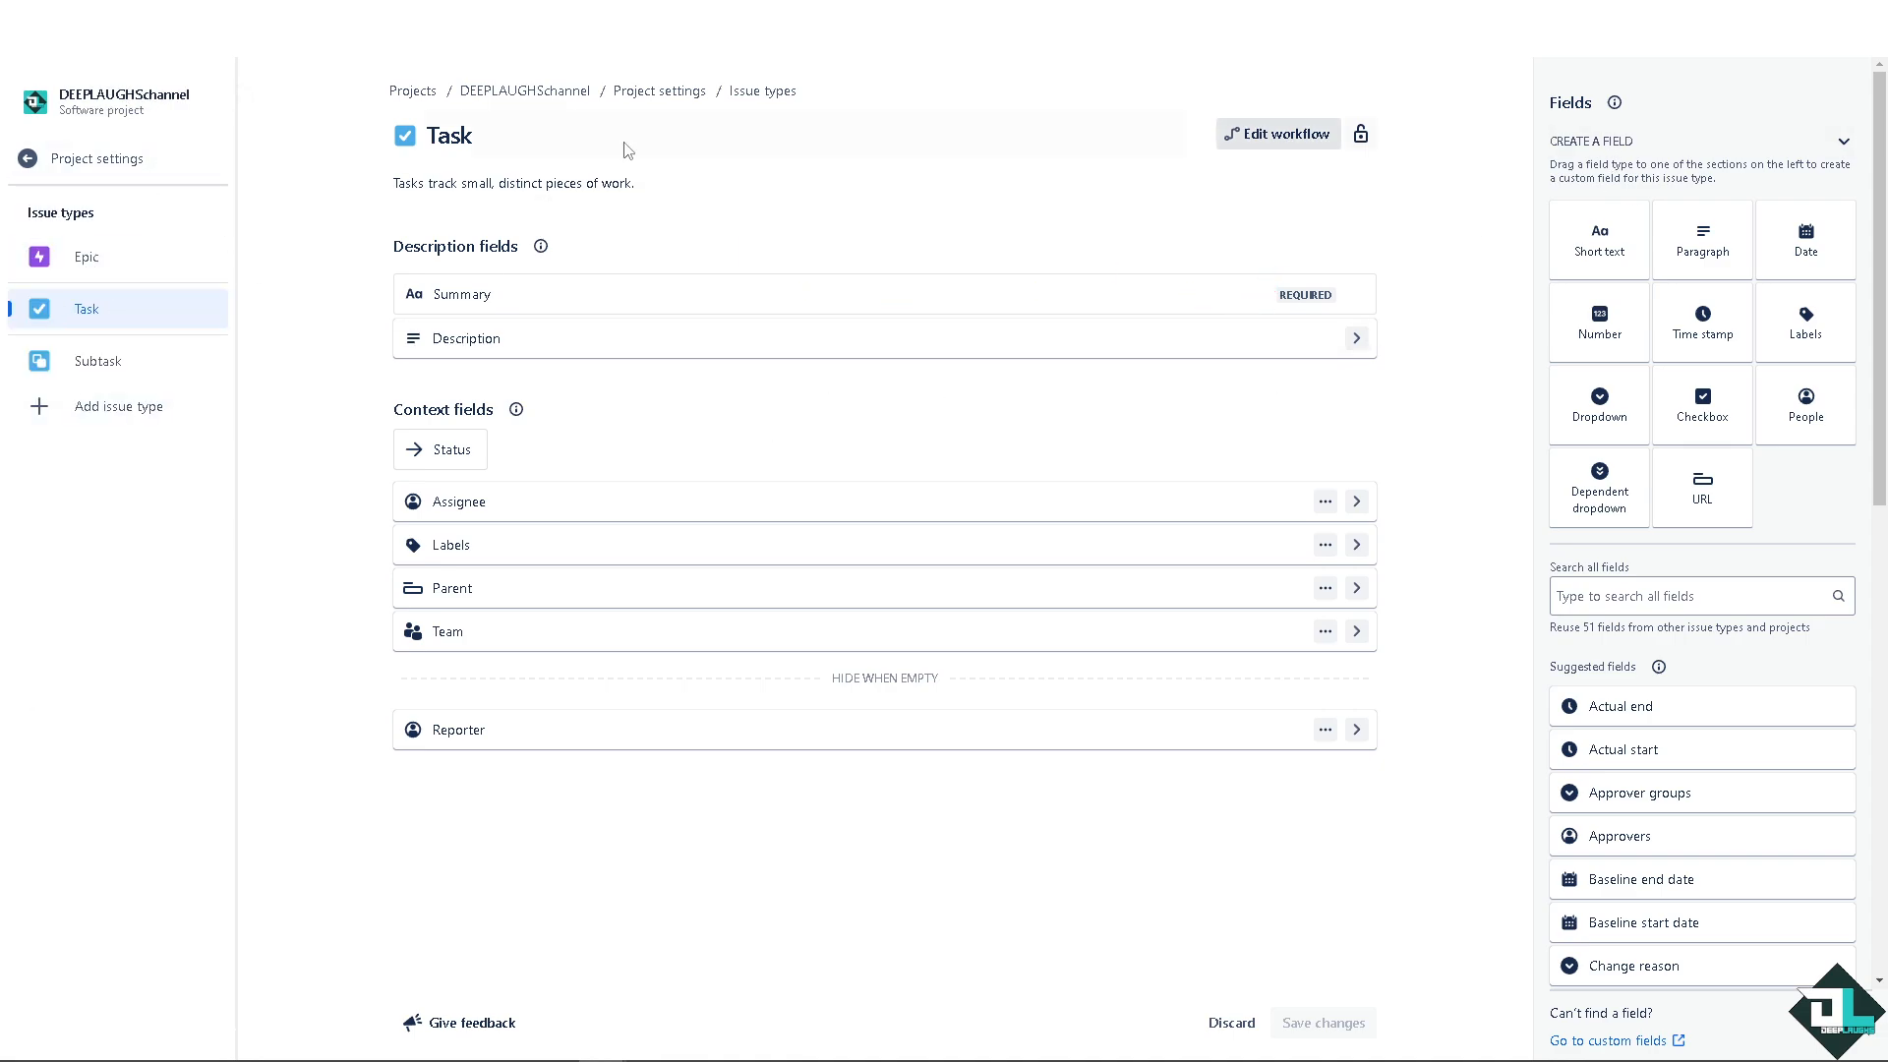
left_click(134, 409)
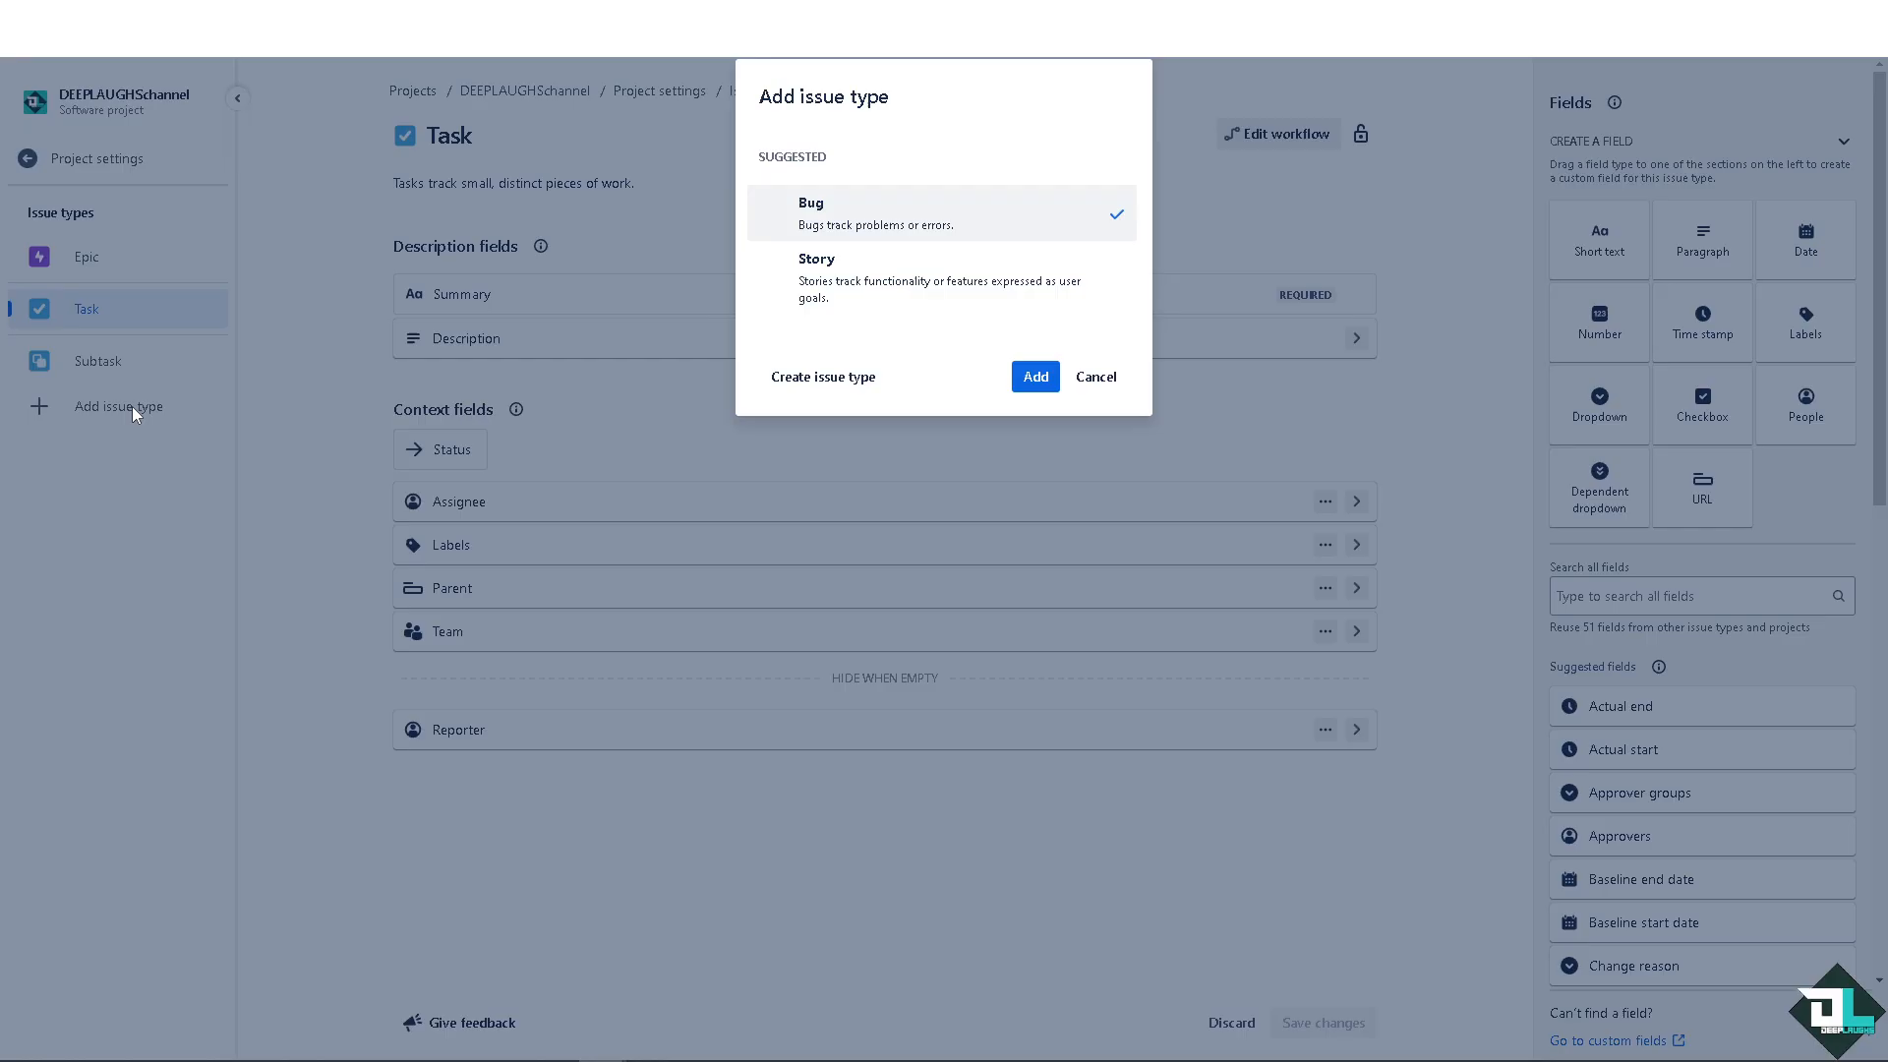
left_click(854, 287)
left_click(1040, 380)
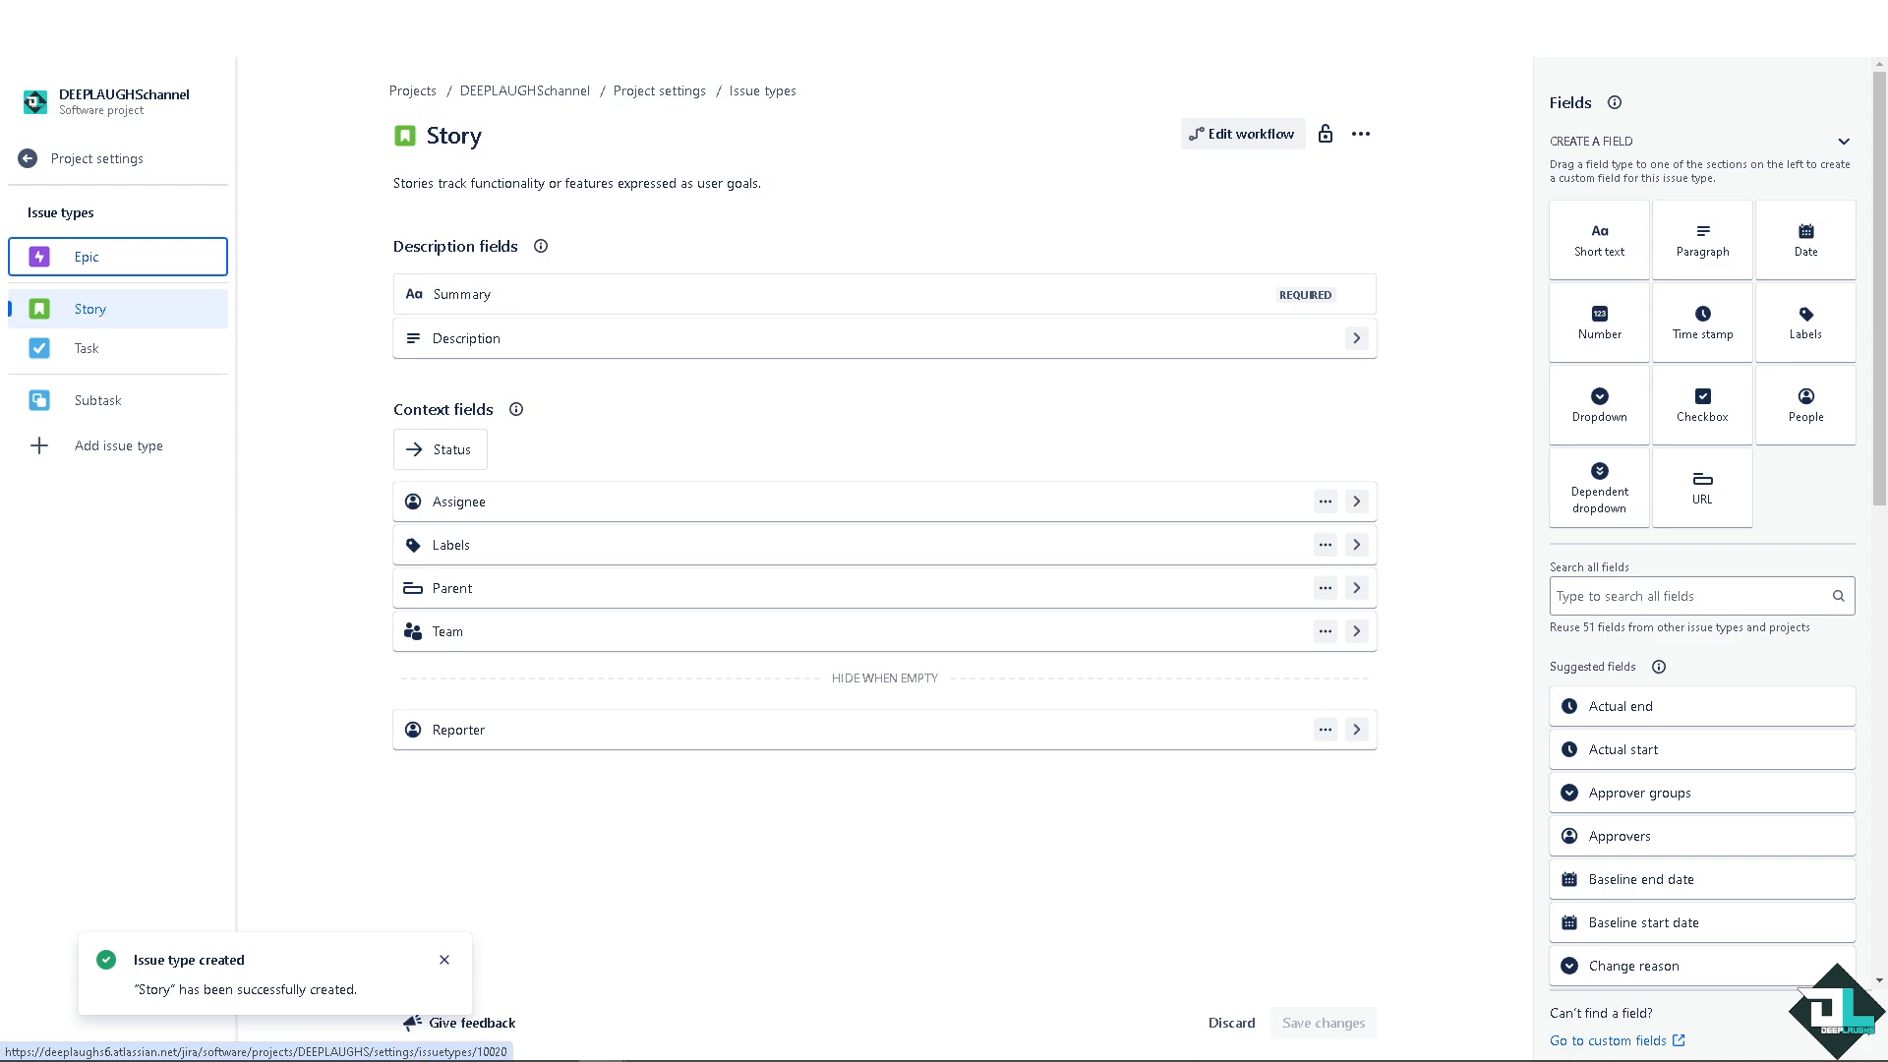
Step: Add the suggested Story point estimate field to the Story issue type and save the changes
left_click(1844, 142)
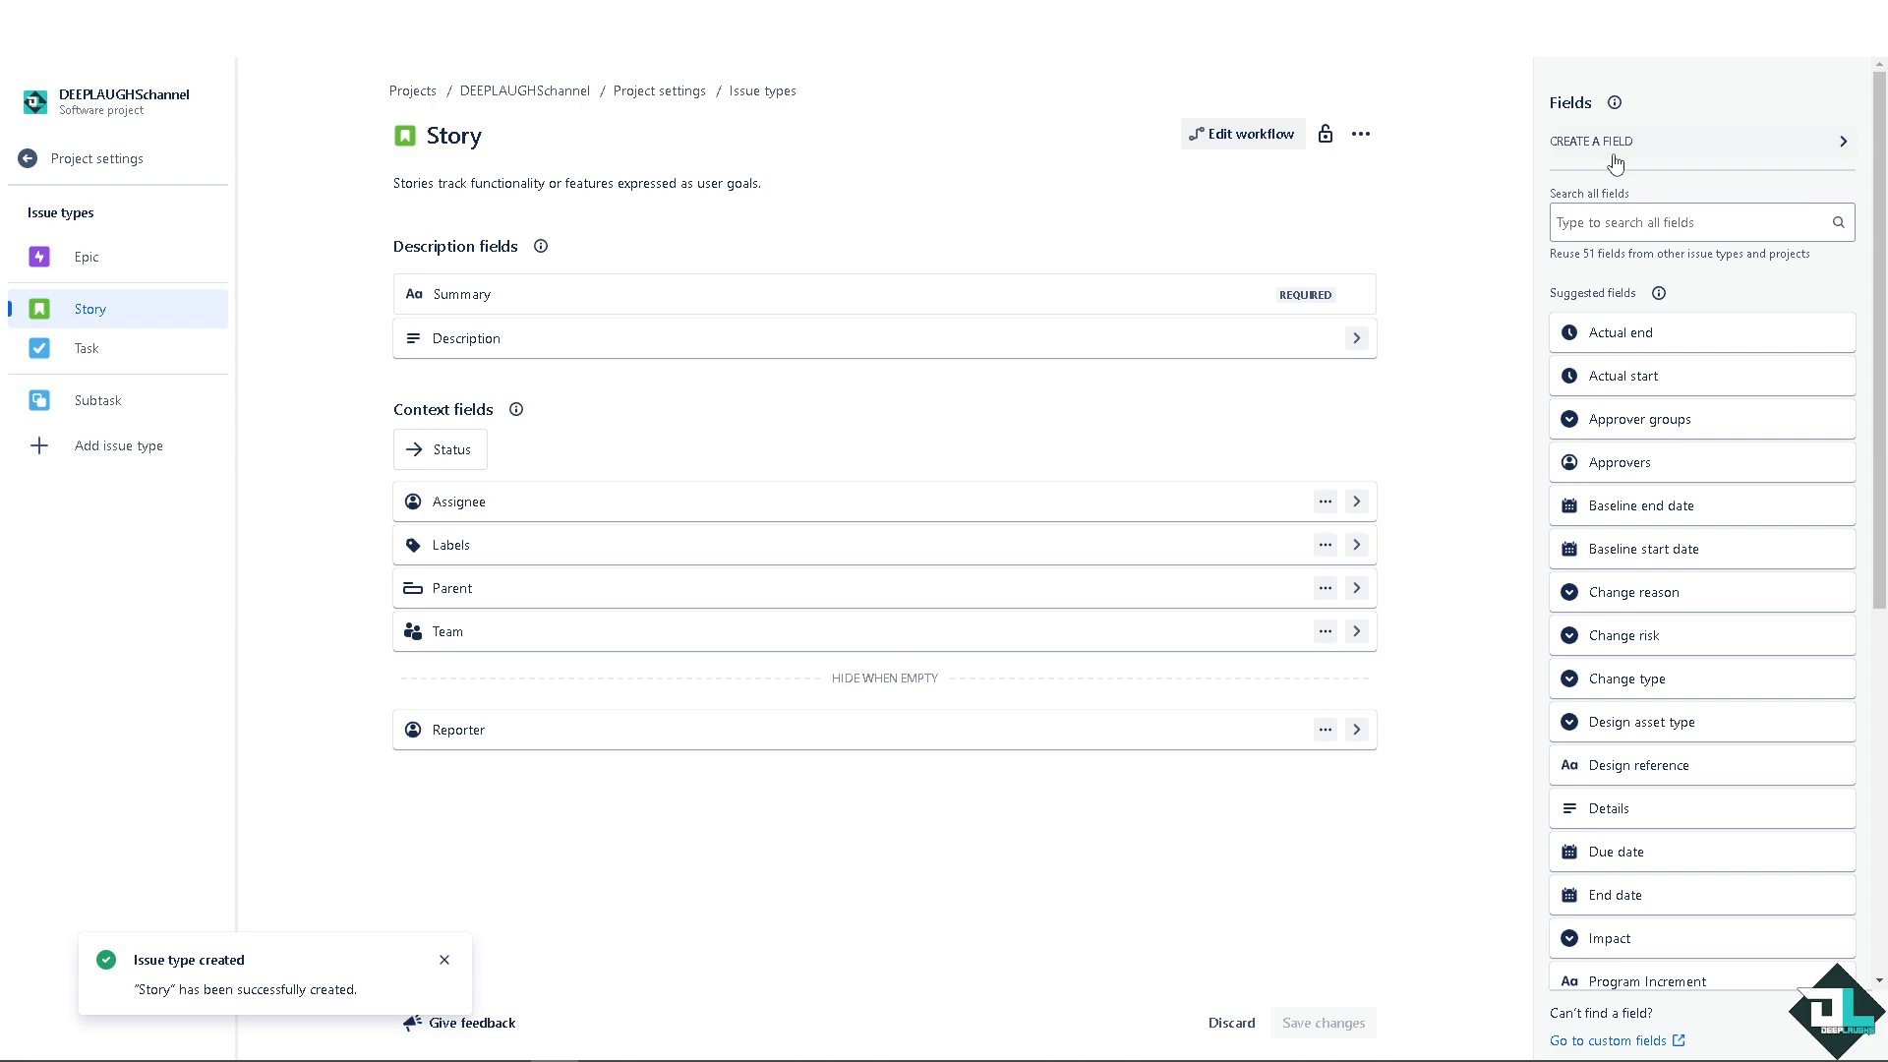
left_click(1669, 155)
scroll(1700, 305, "down", 2)
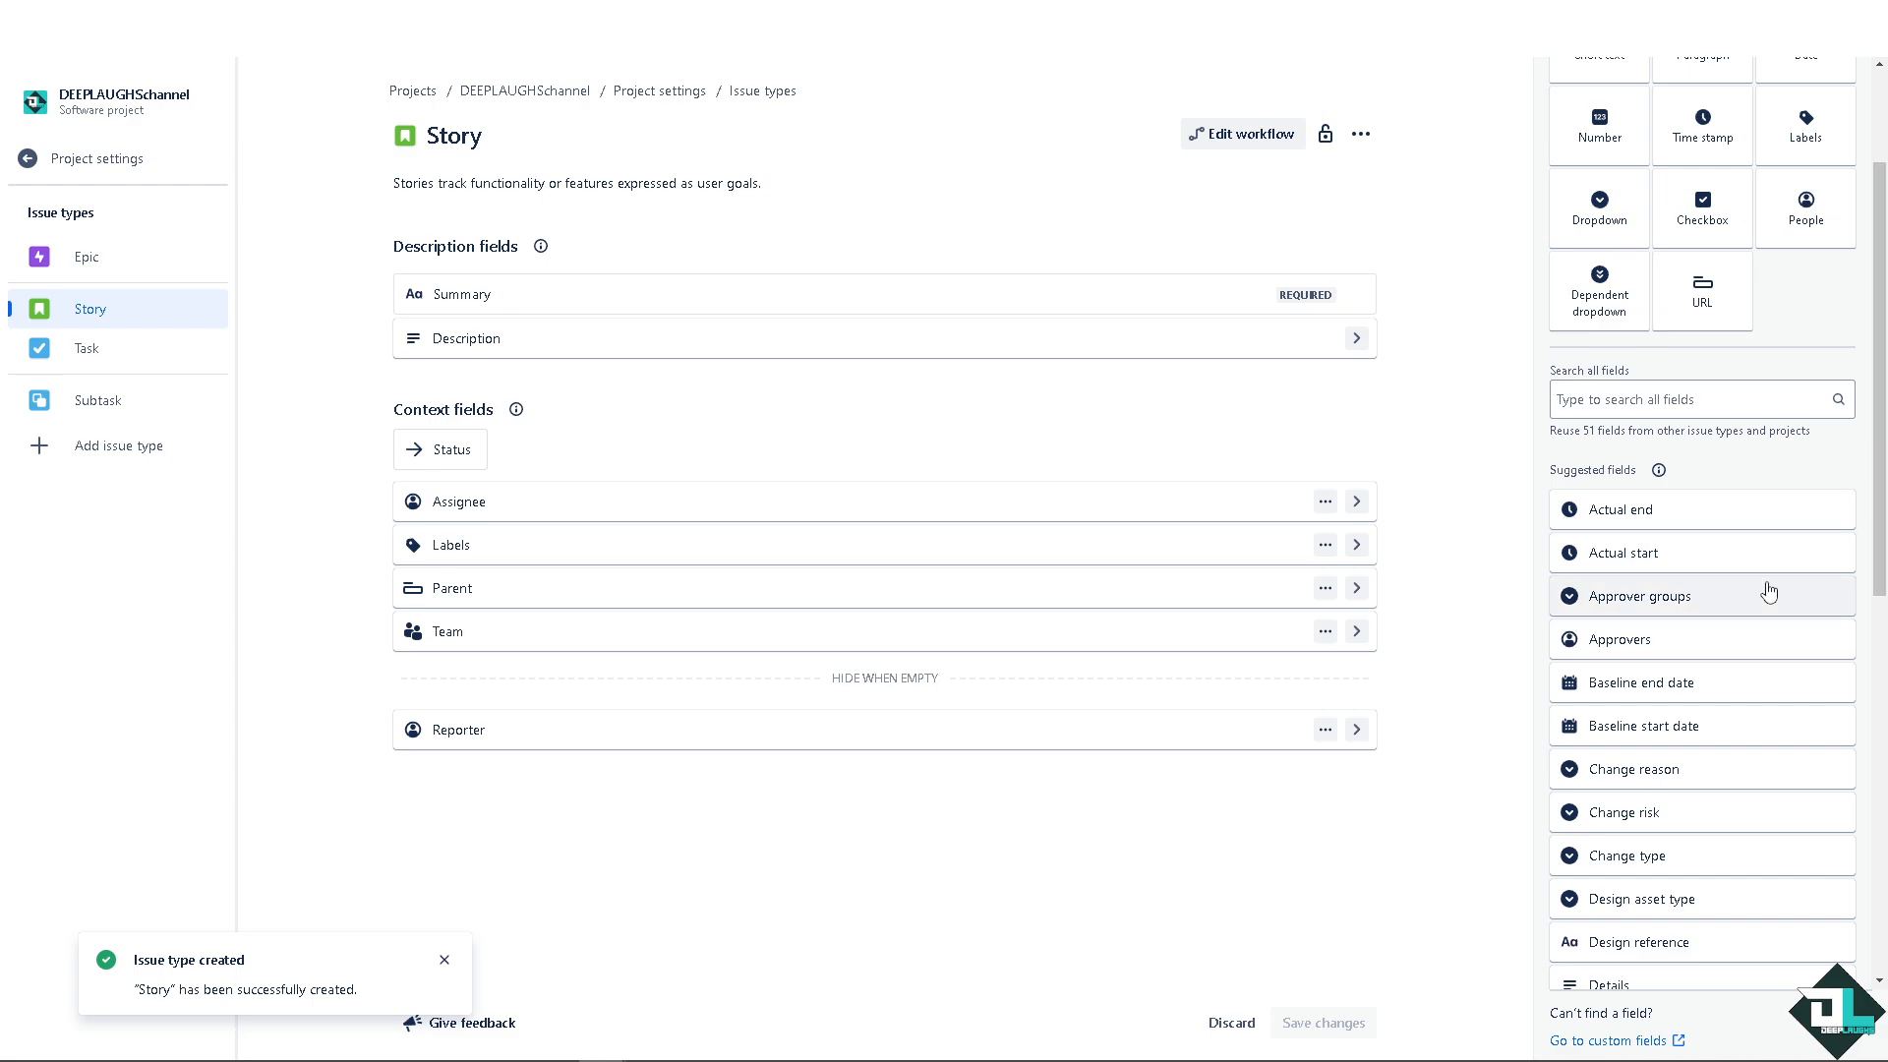
scroll(1741, 600, "down", 6)
scroll(1691, 689, "down", 2)
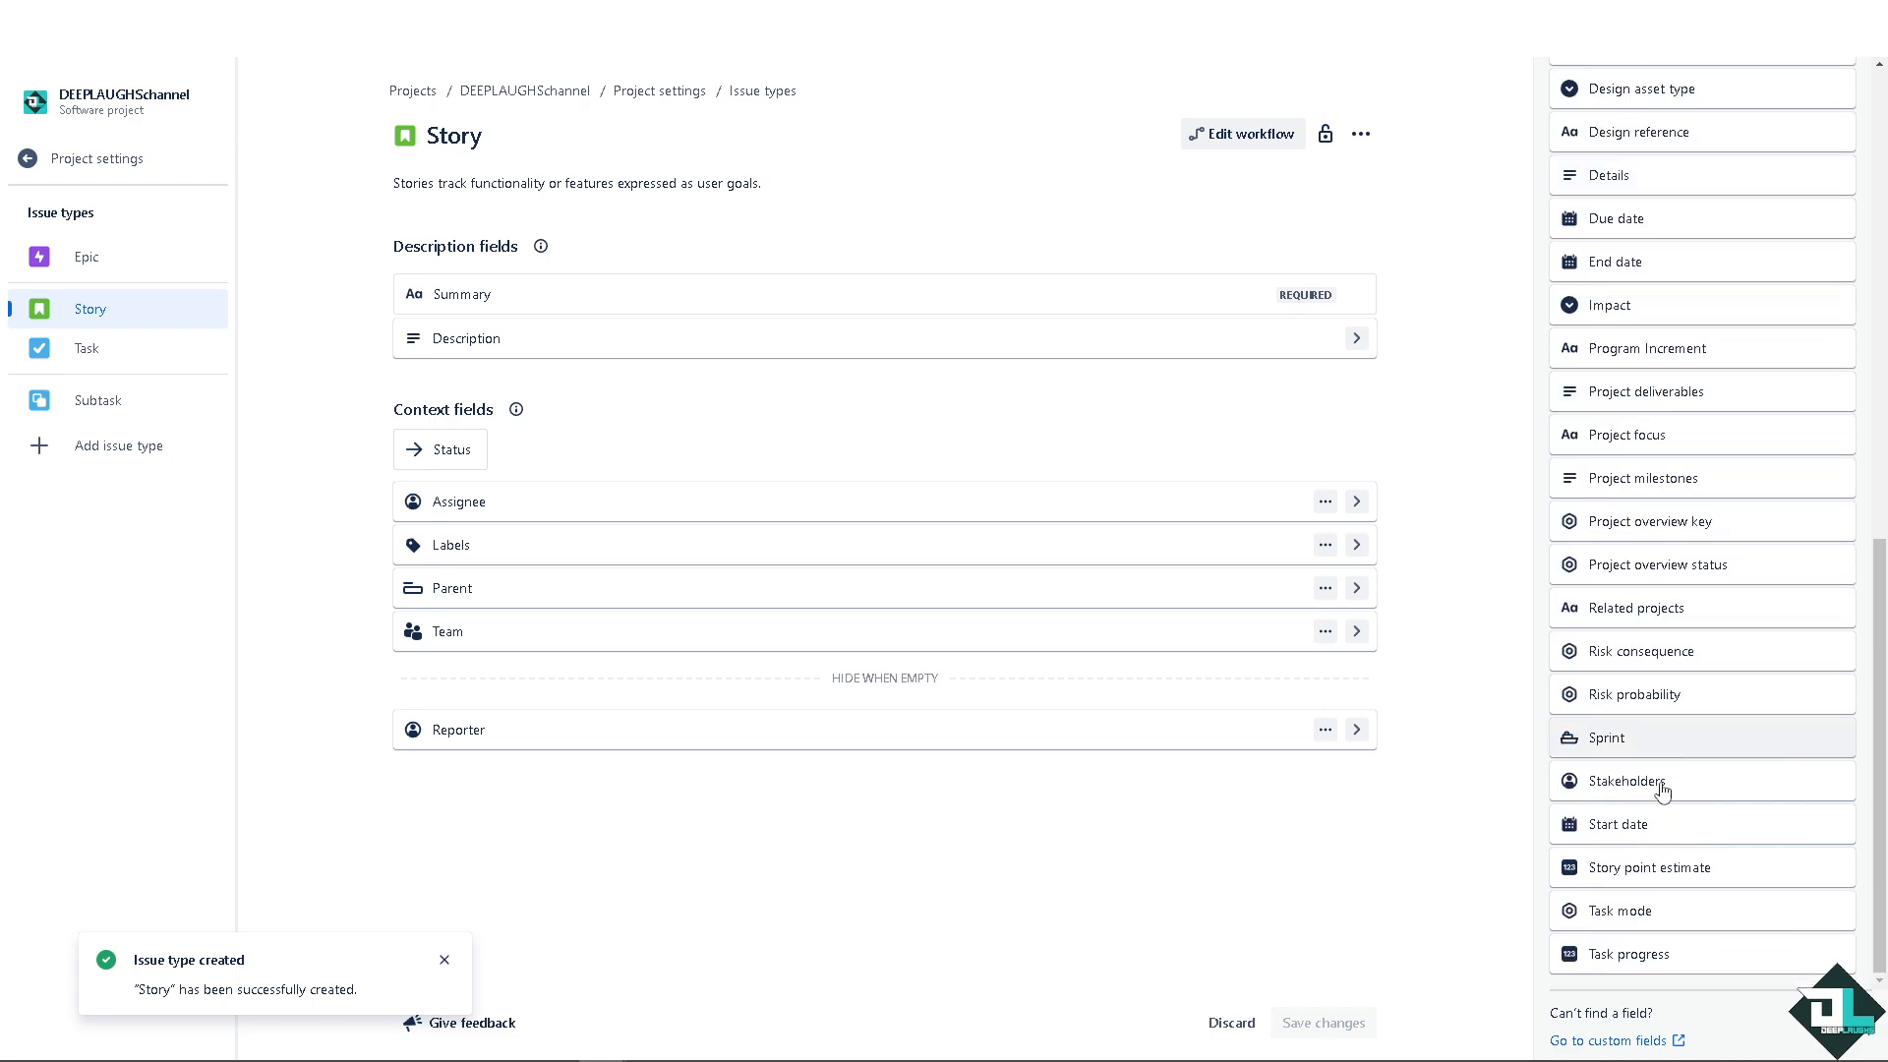
left_click(1625, 873)
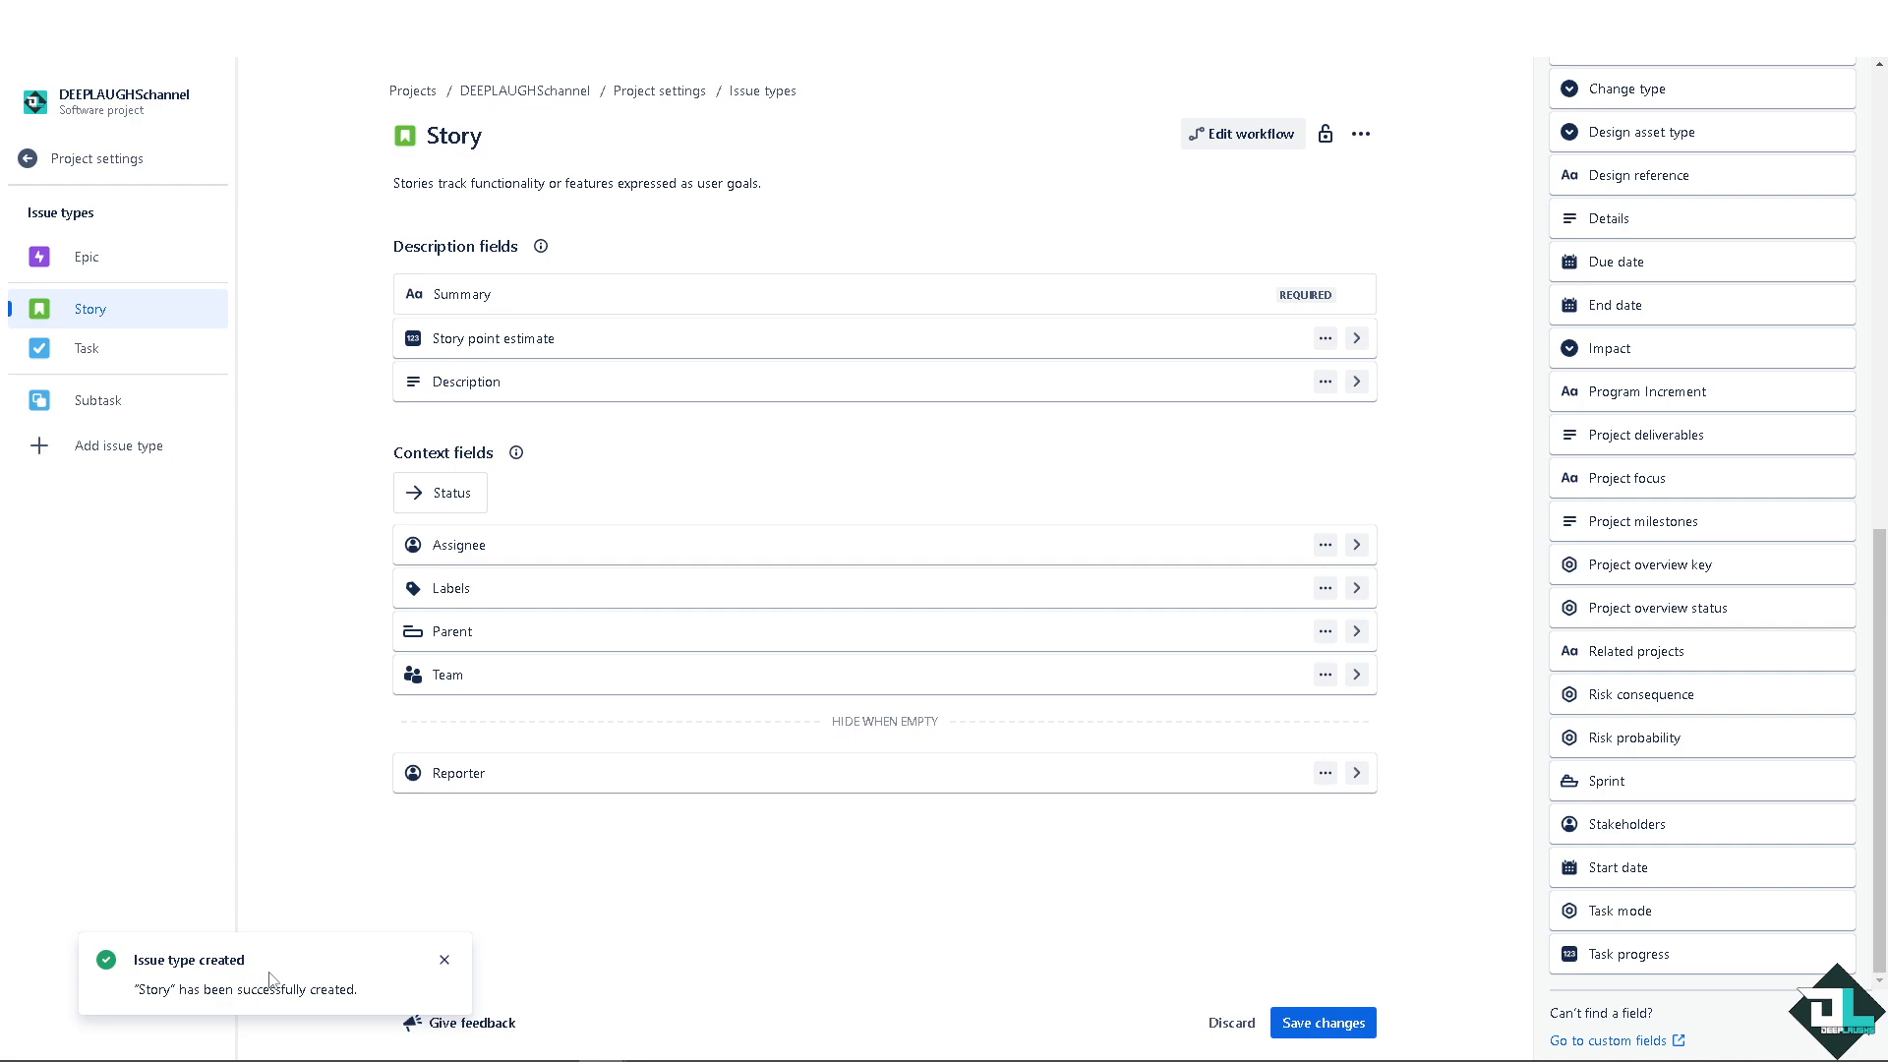
left_click(1329, 1023)
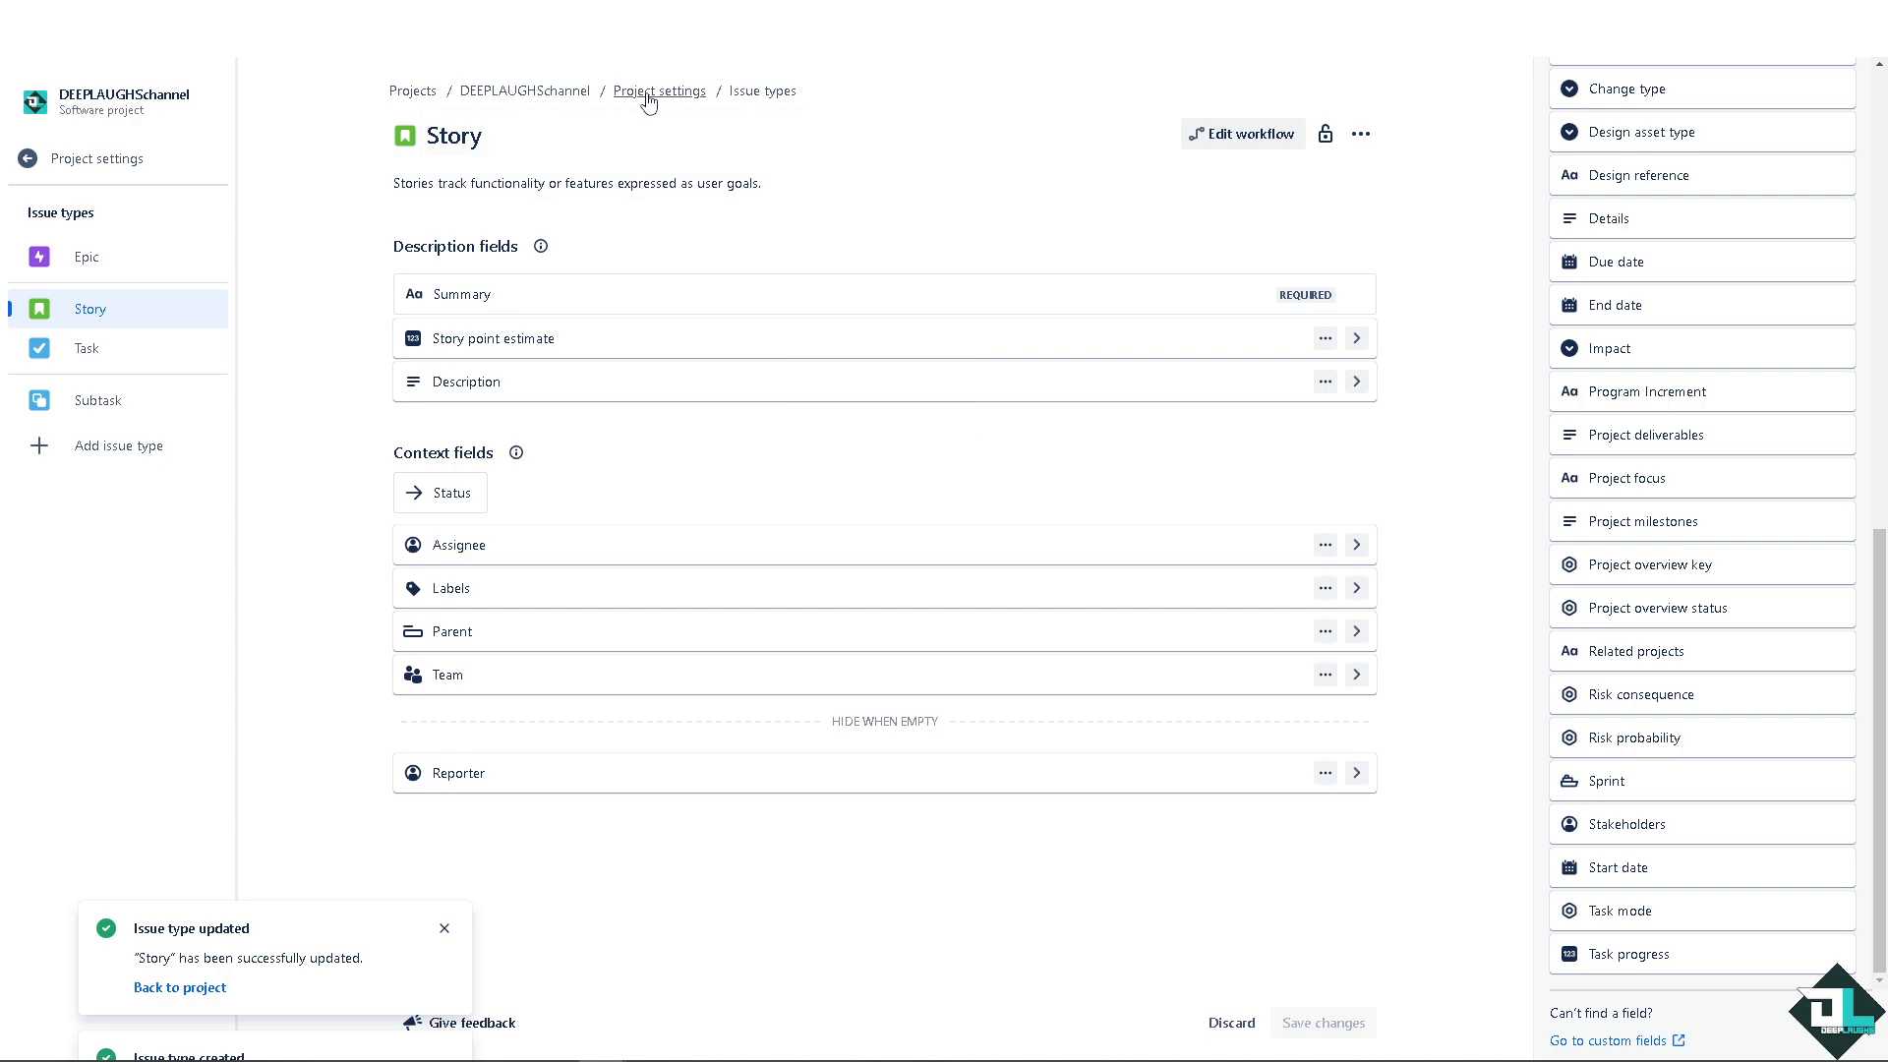
Step: Return to the DEEPLAUGHSchannel board and change the issue type of "How to Use Story Points In Jira" to Story
left_click(534, 101)
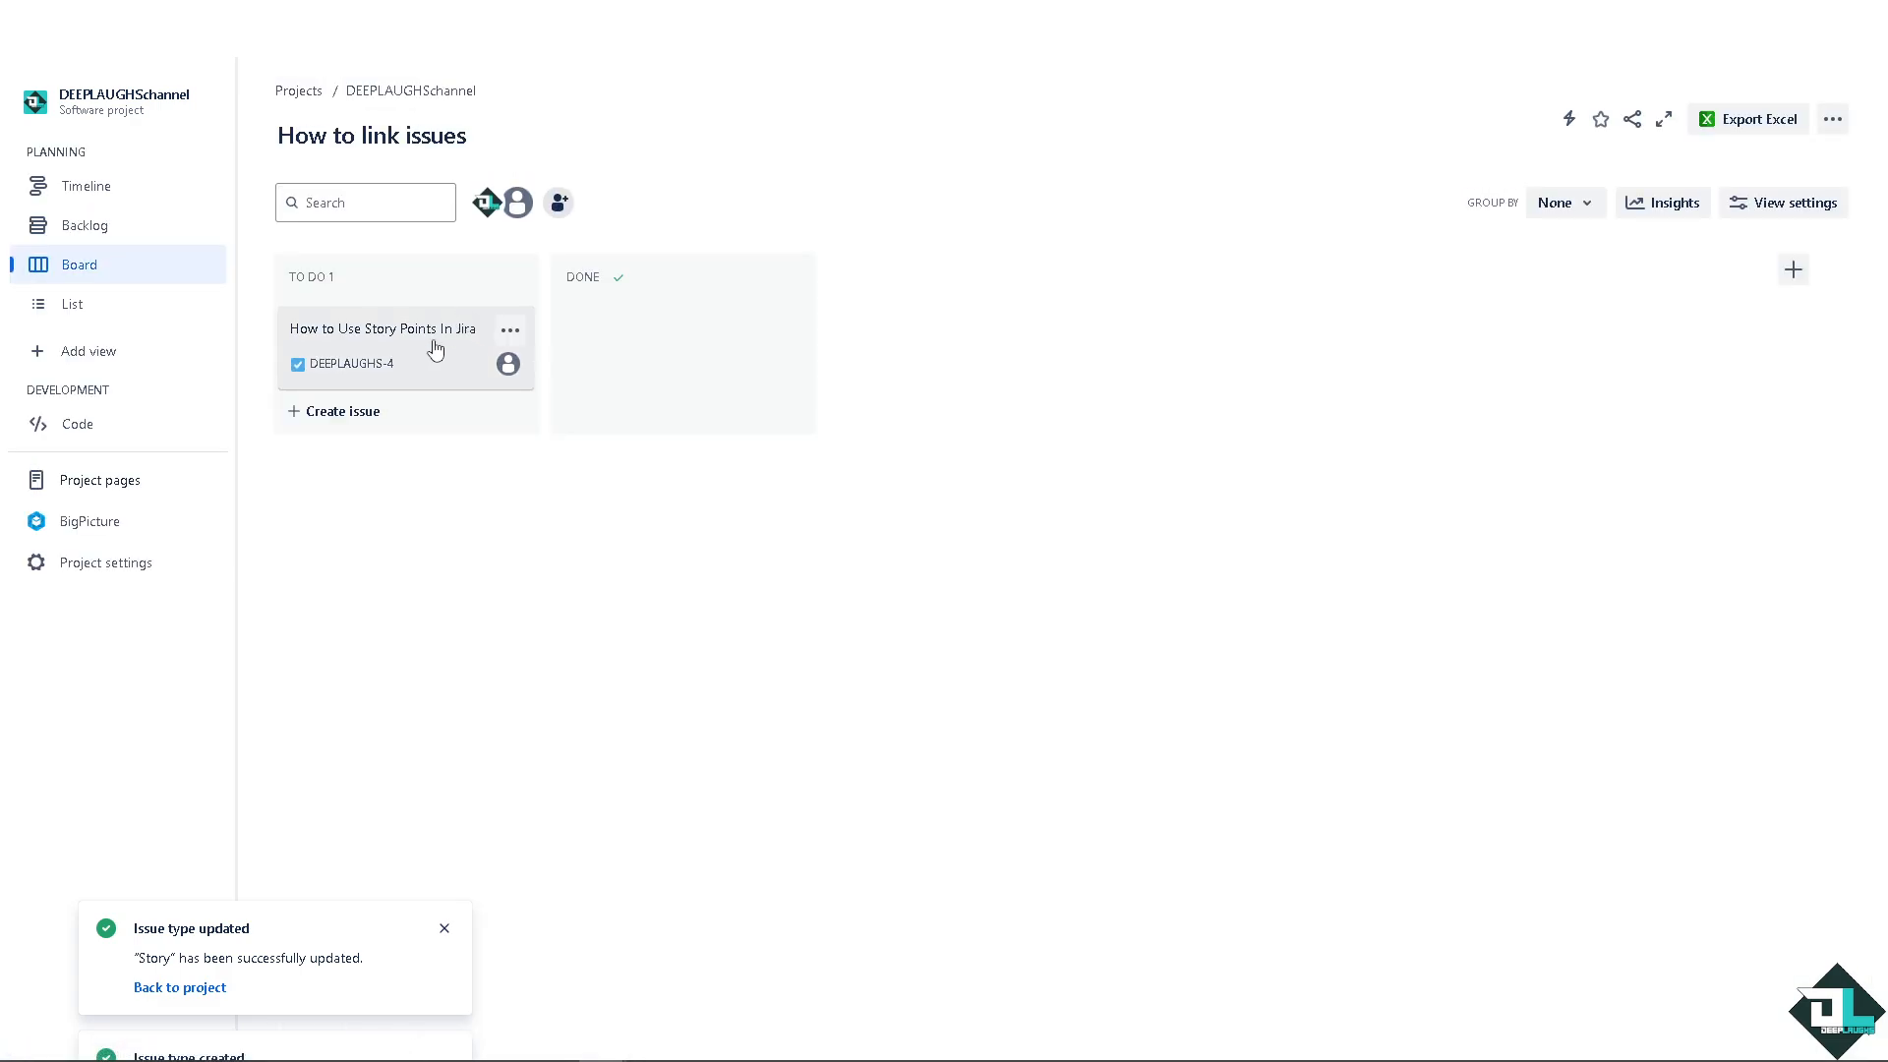
left_click(423, 344)
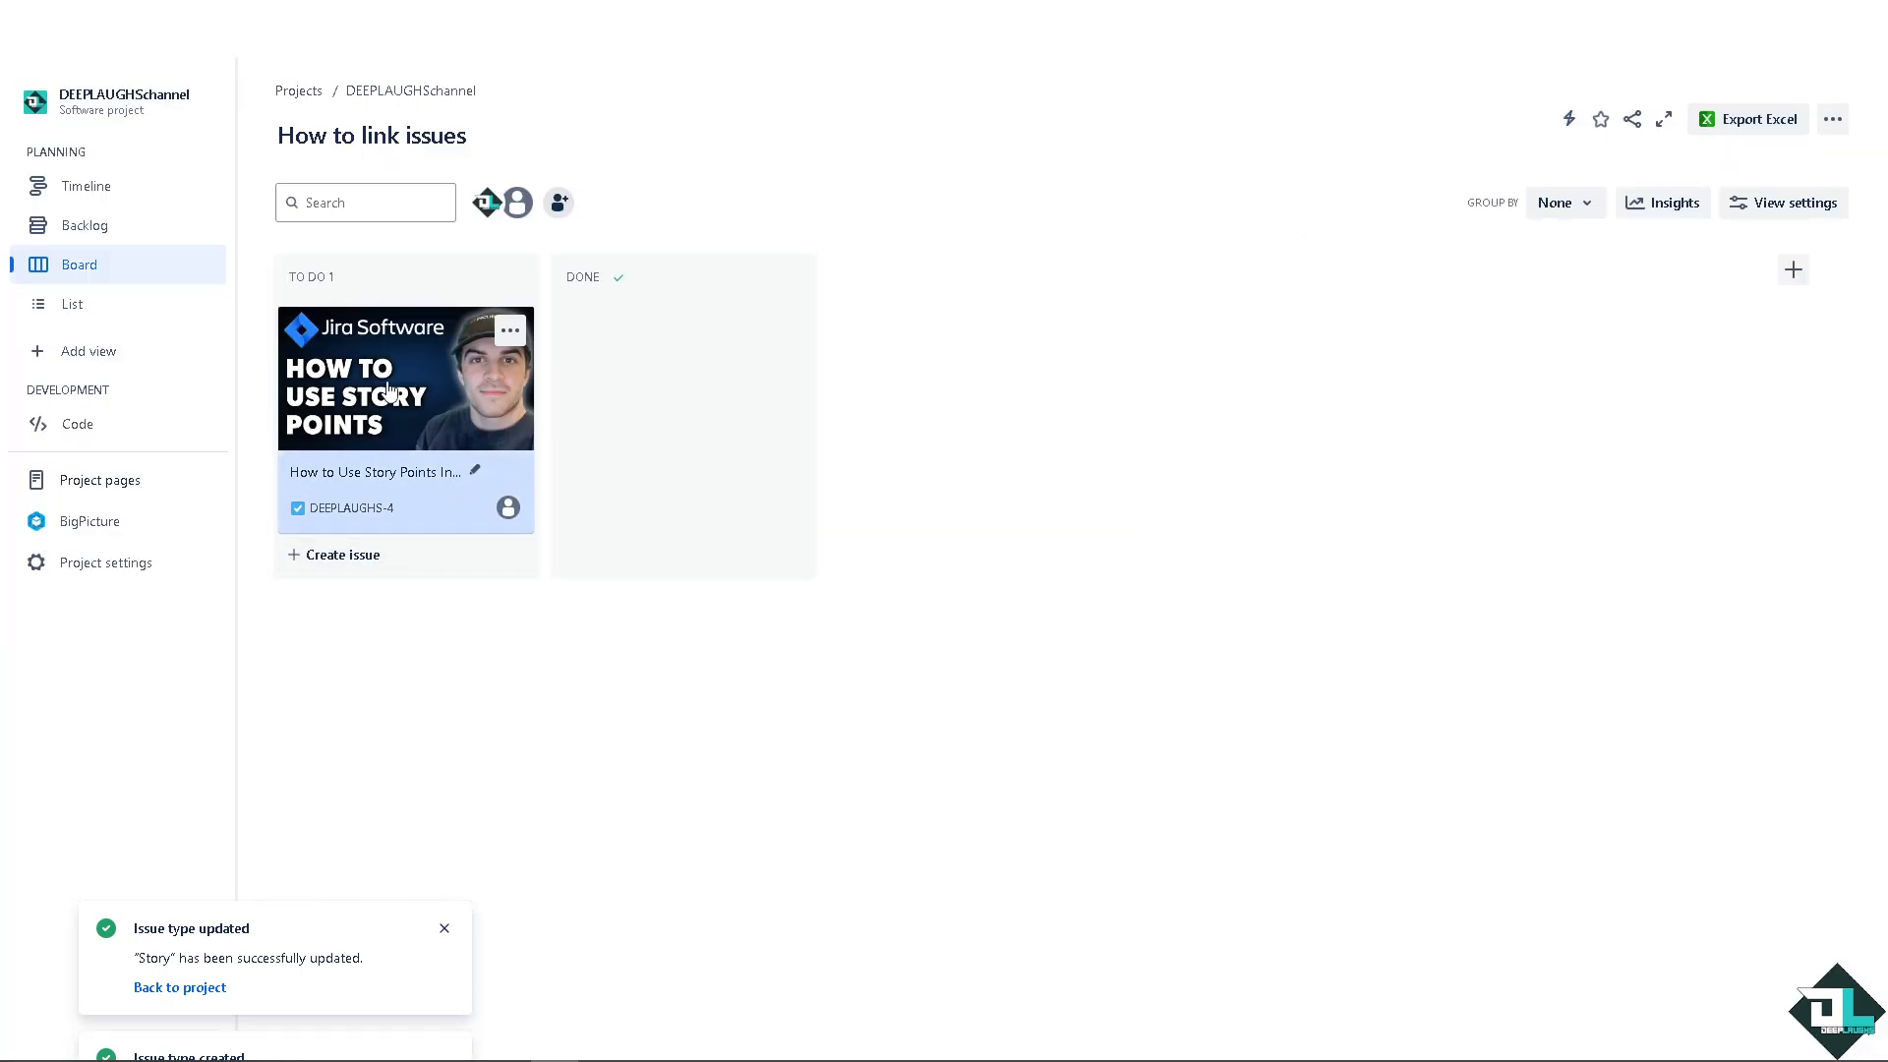
left_click(390, 391)
left_click(389, 390)
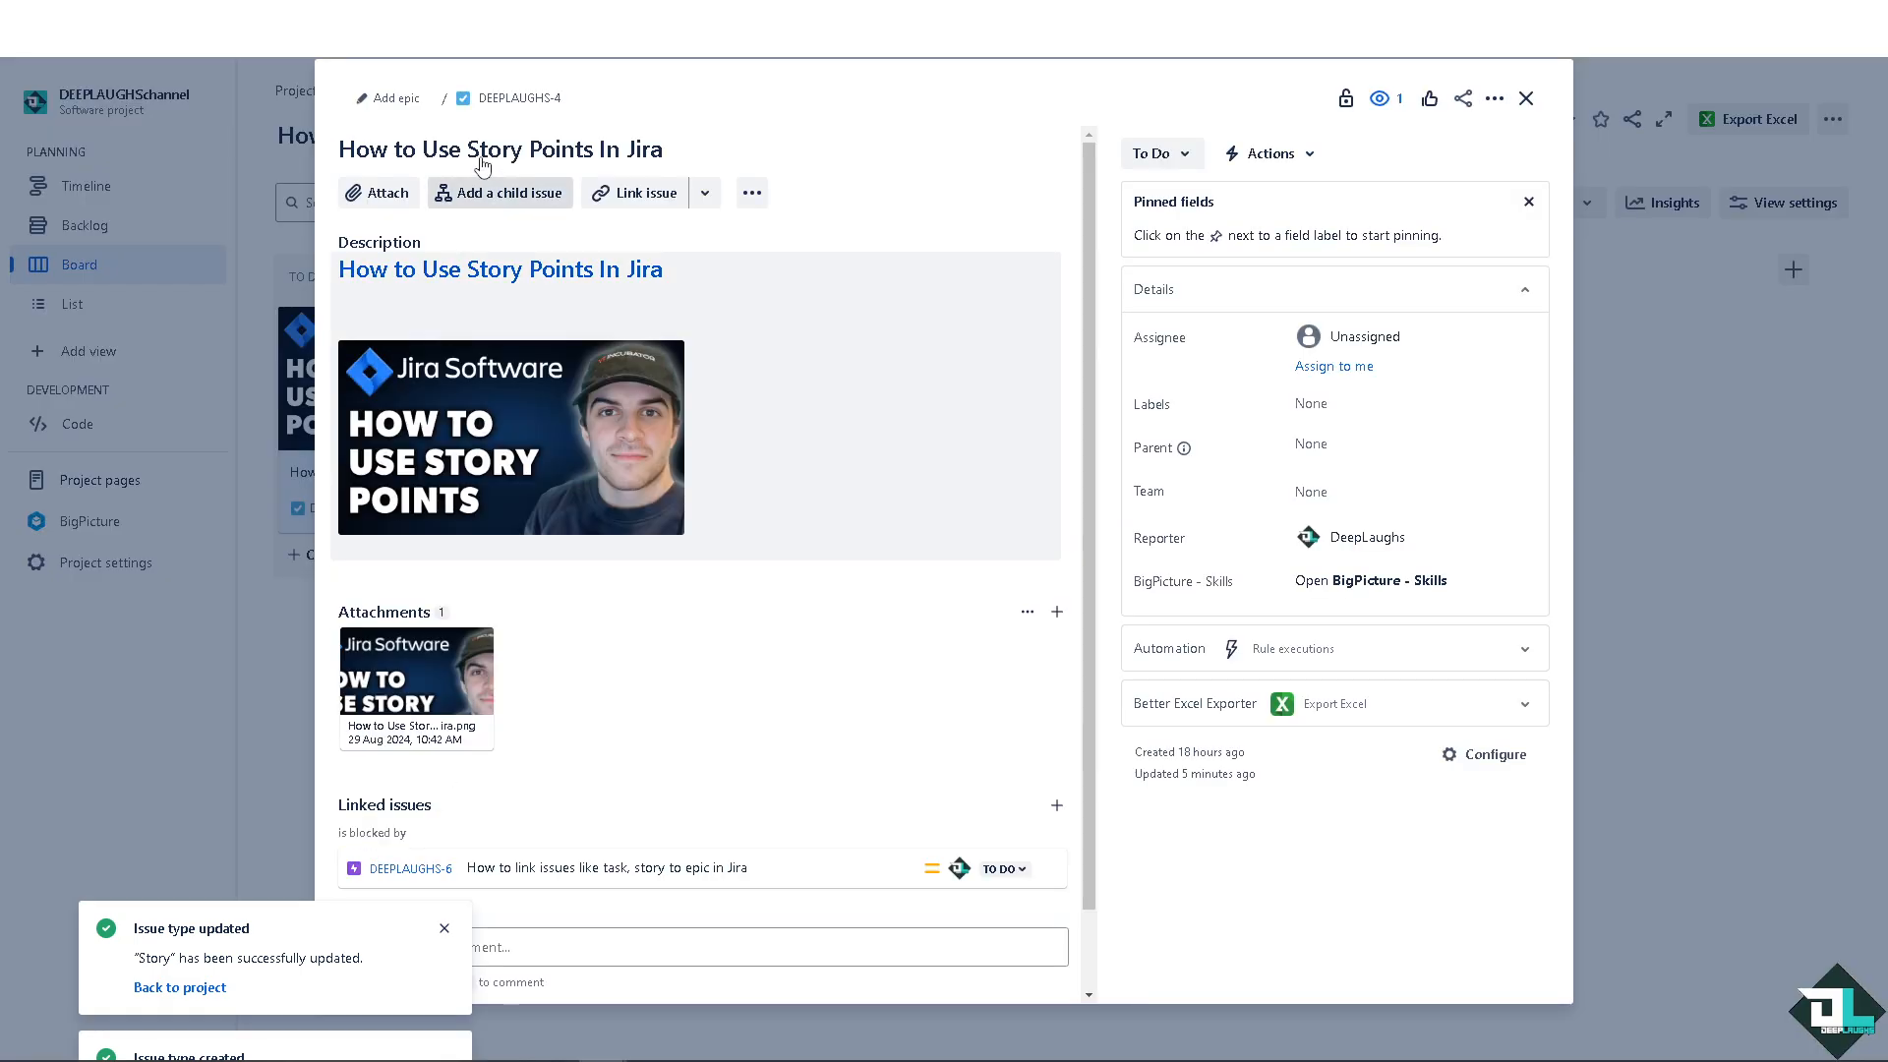
left_click(468, 104)
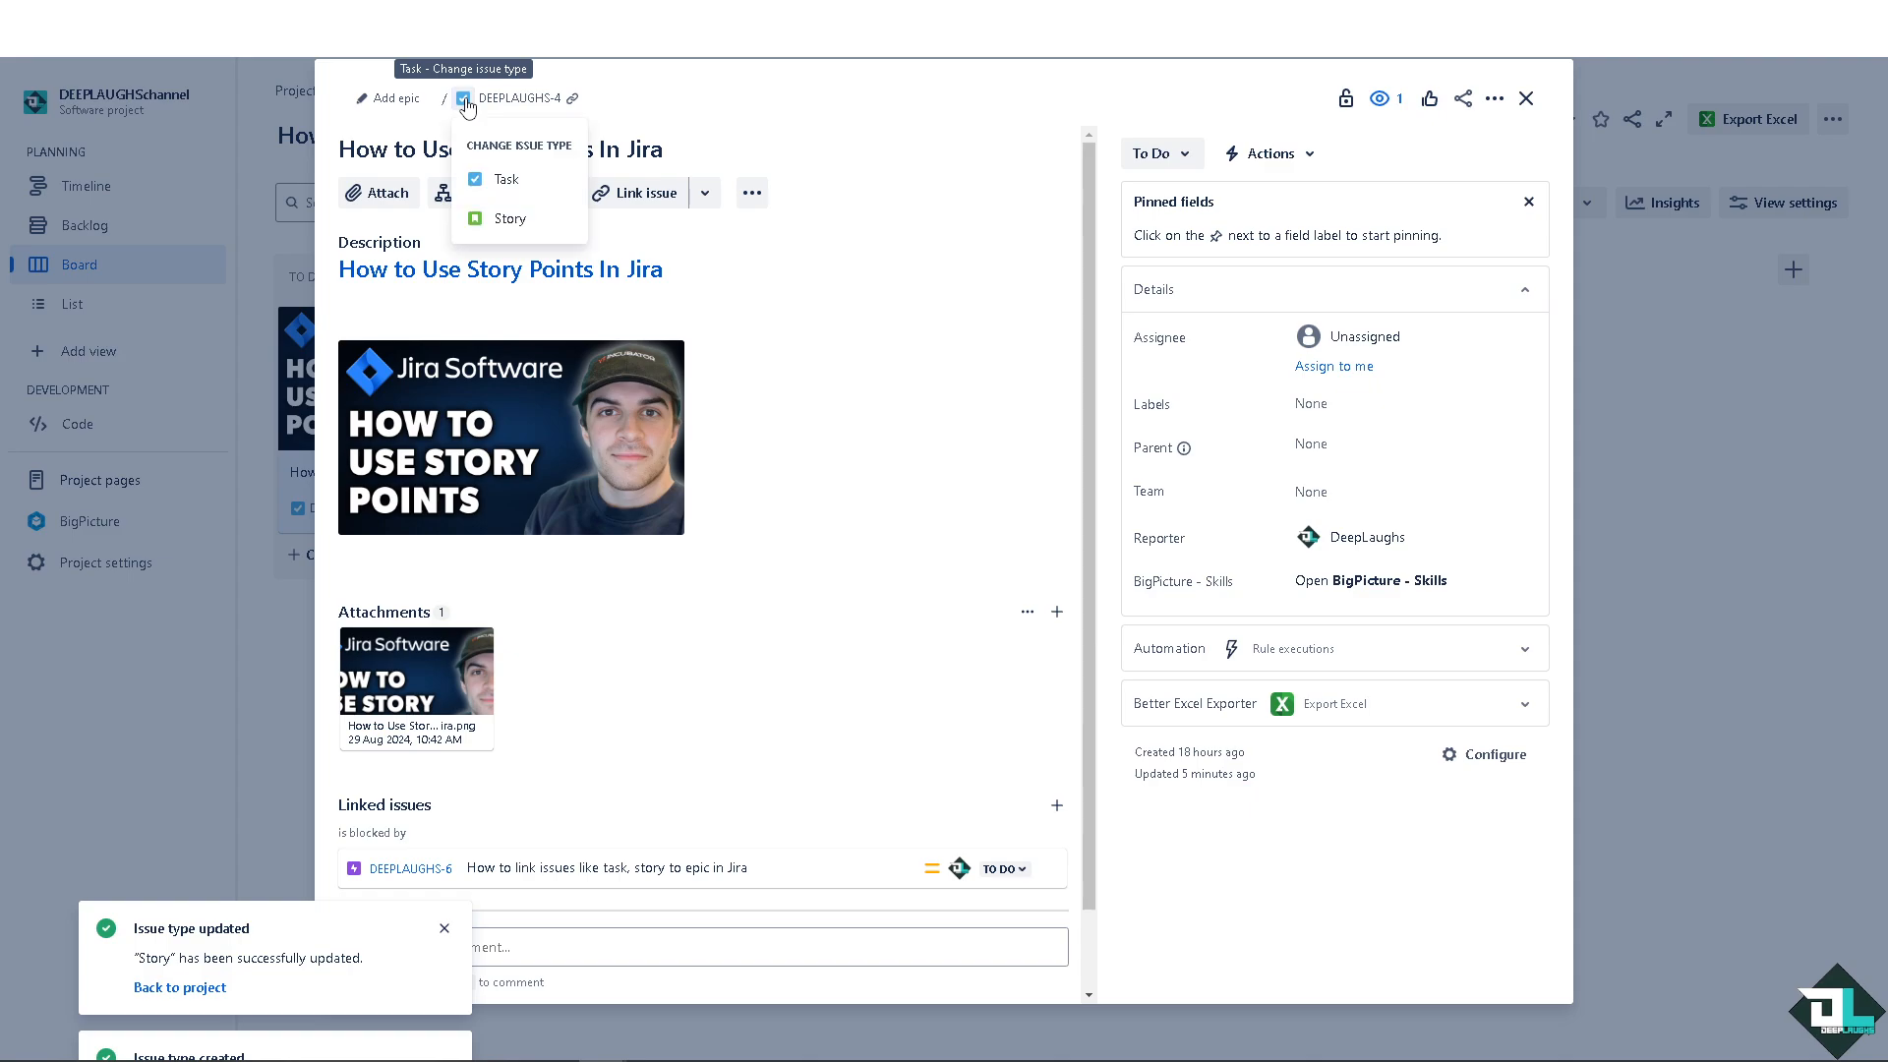
left_click(497, 222)
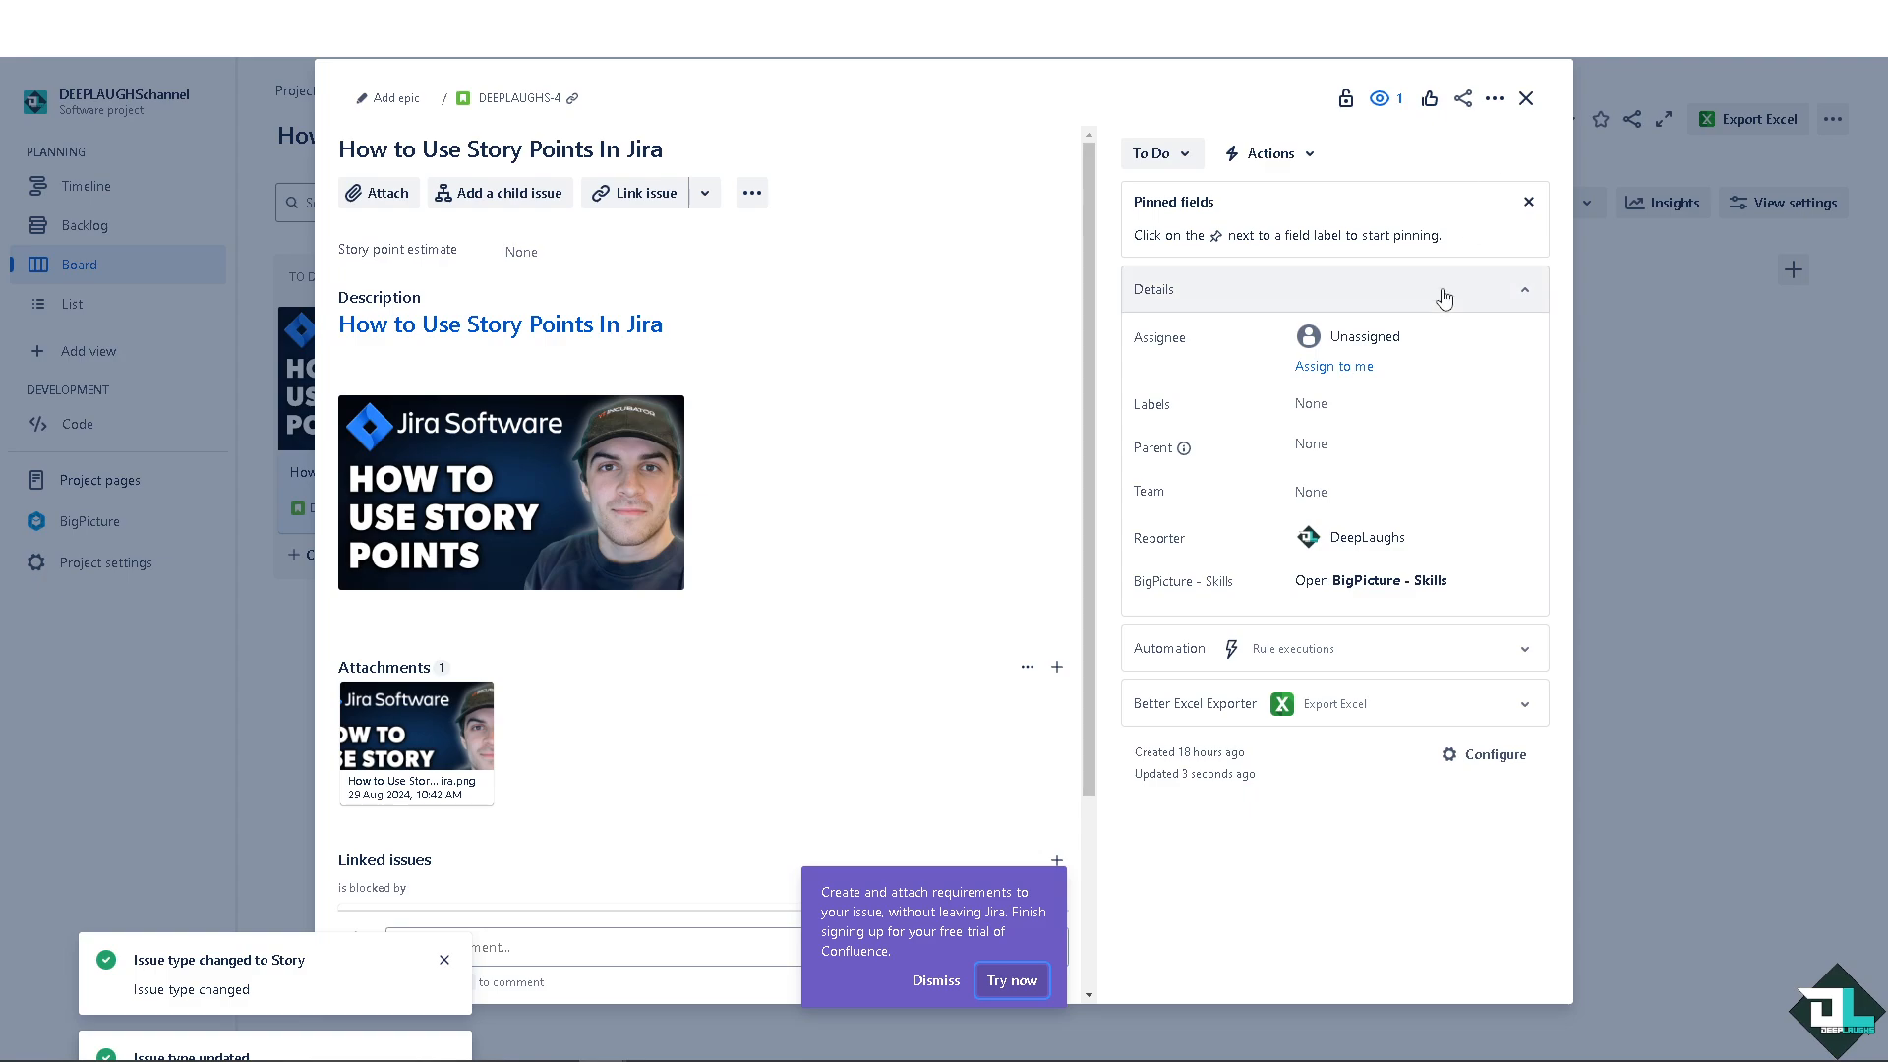
left_click(1526, 99)
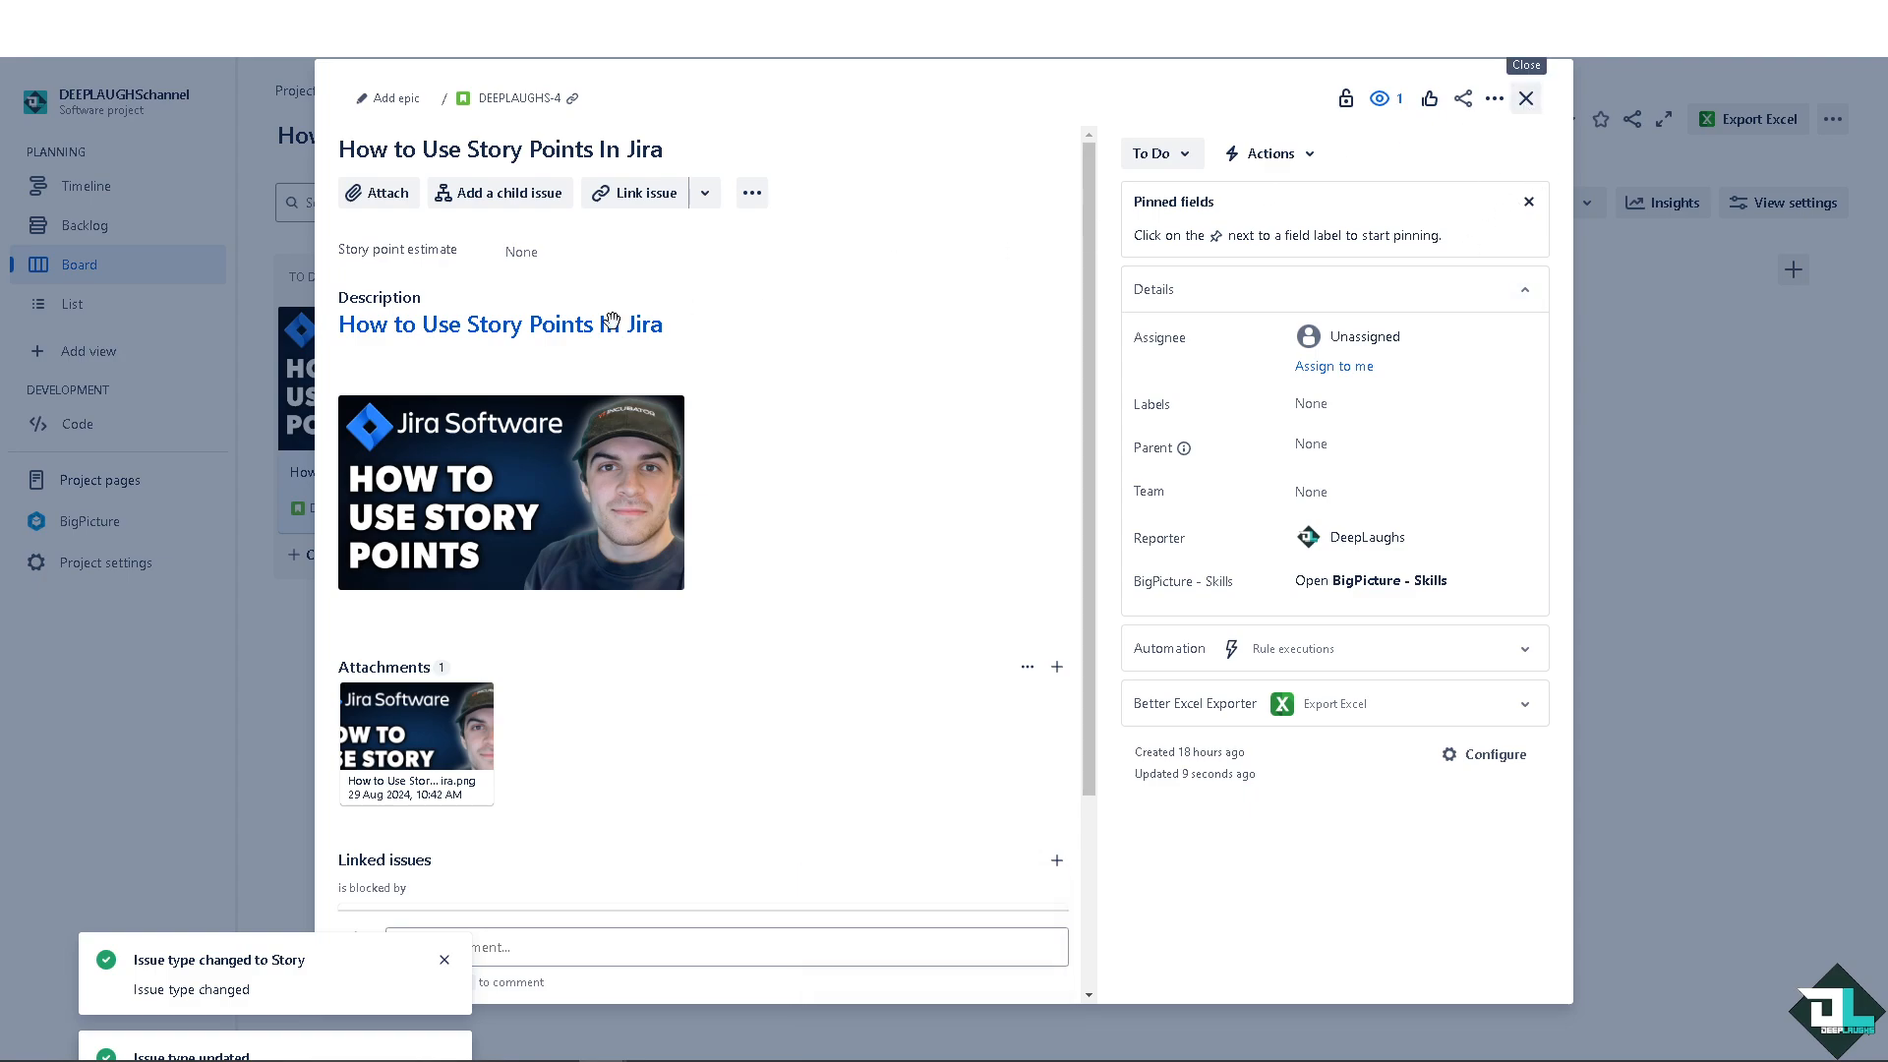
Step: Create a Story issue titled "How to Use Story Points In Jira" in the To Do column
left_click(350, 553)
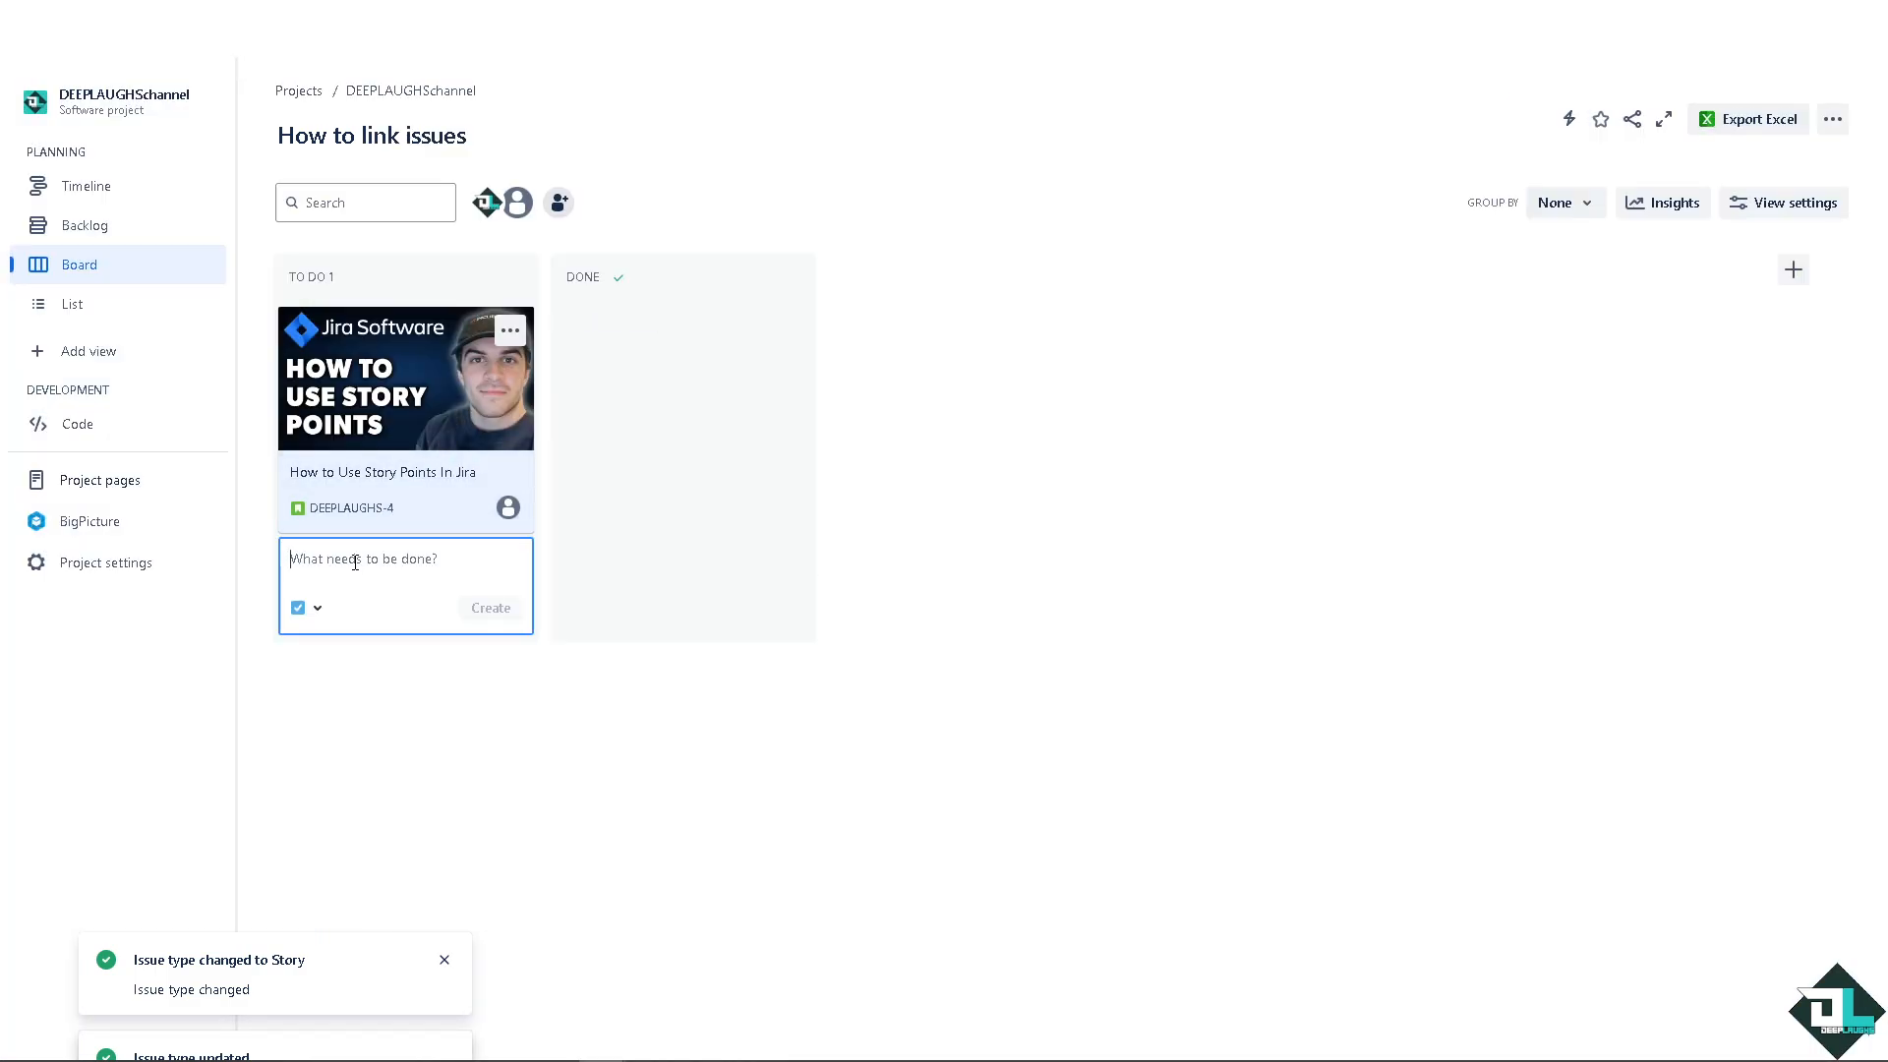
left_click(311, 610)
left_click(334, 651)
type("How to Use Story Points In Jira")
left_click(491, 607)
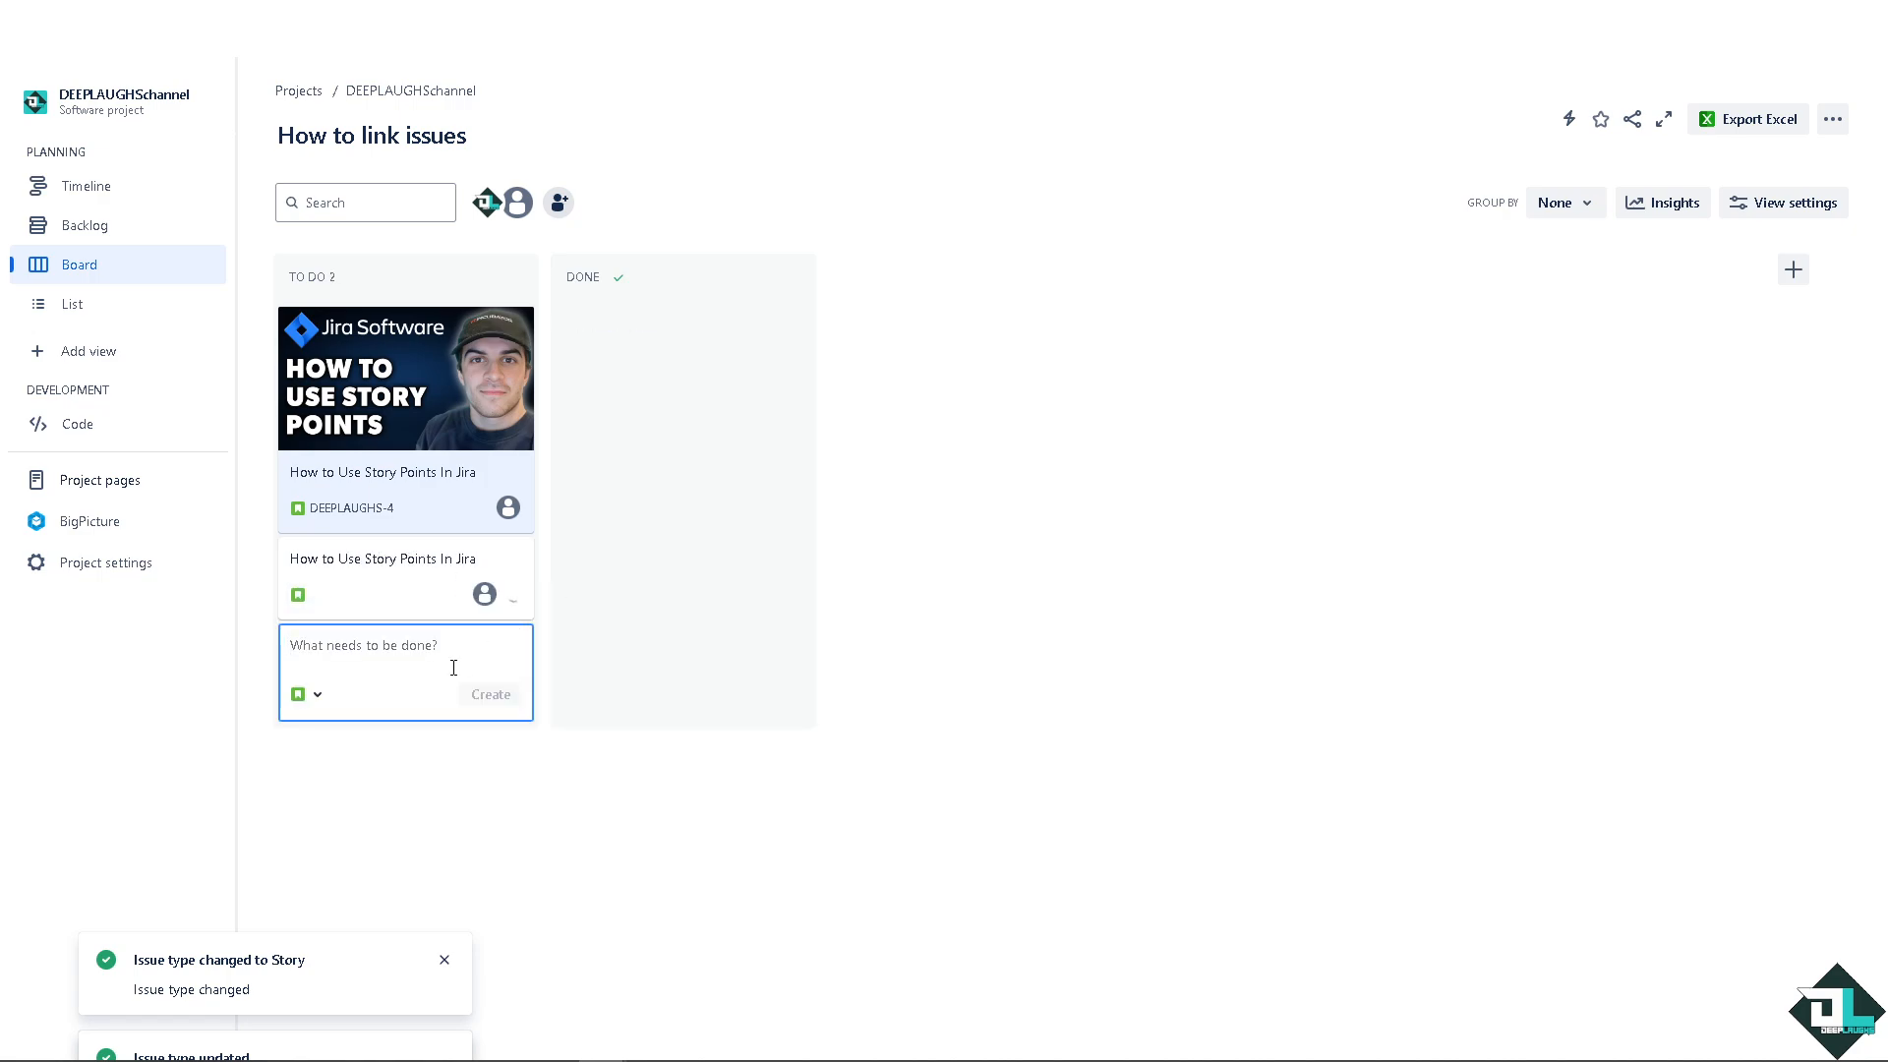
Step: View the fields of the newly created story, close it, and dismiss the issue type change notification
left_click(473, 584)
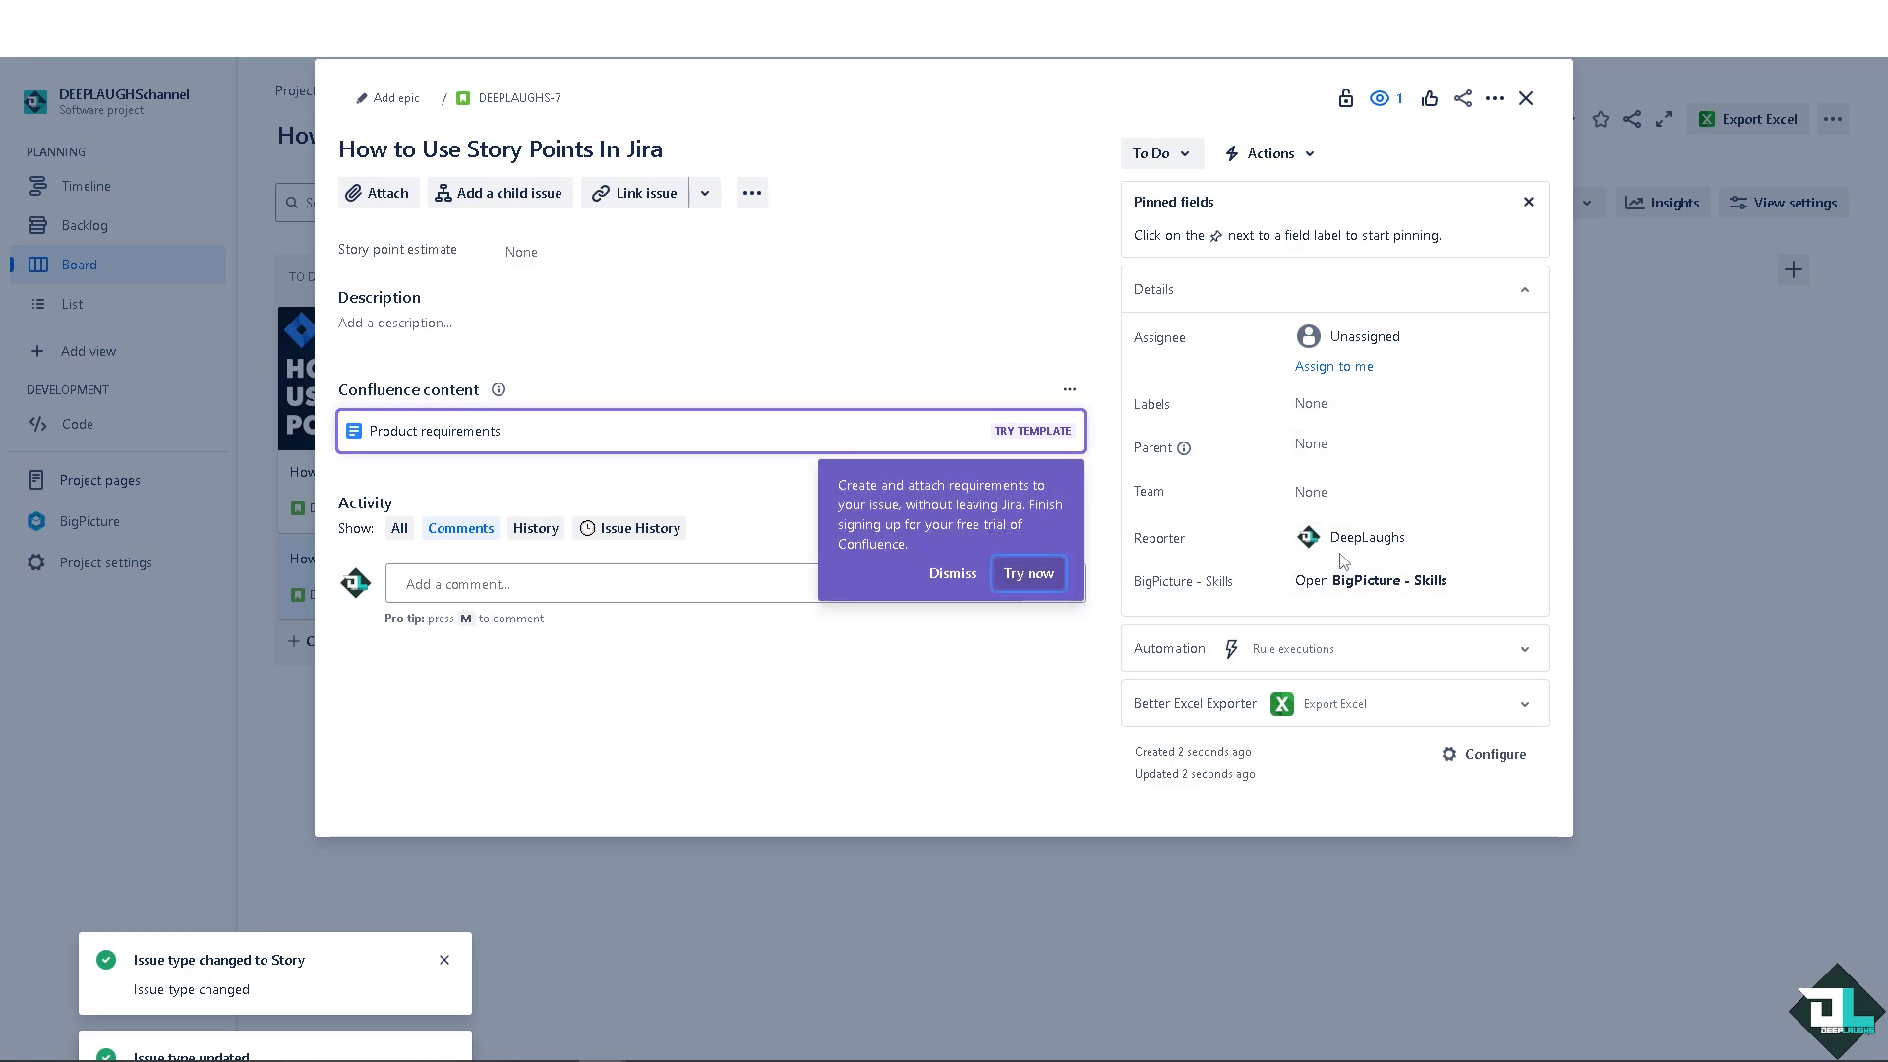
left_click(928, 944)
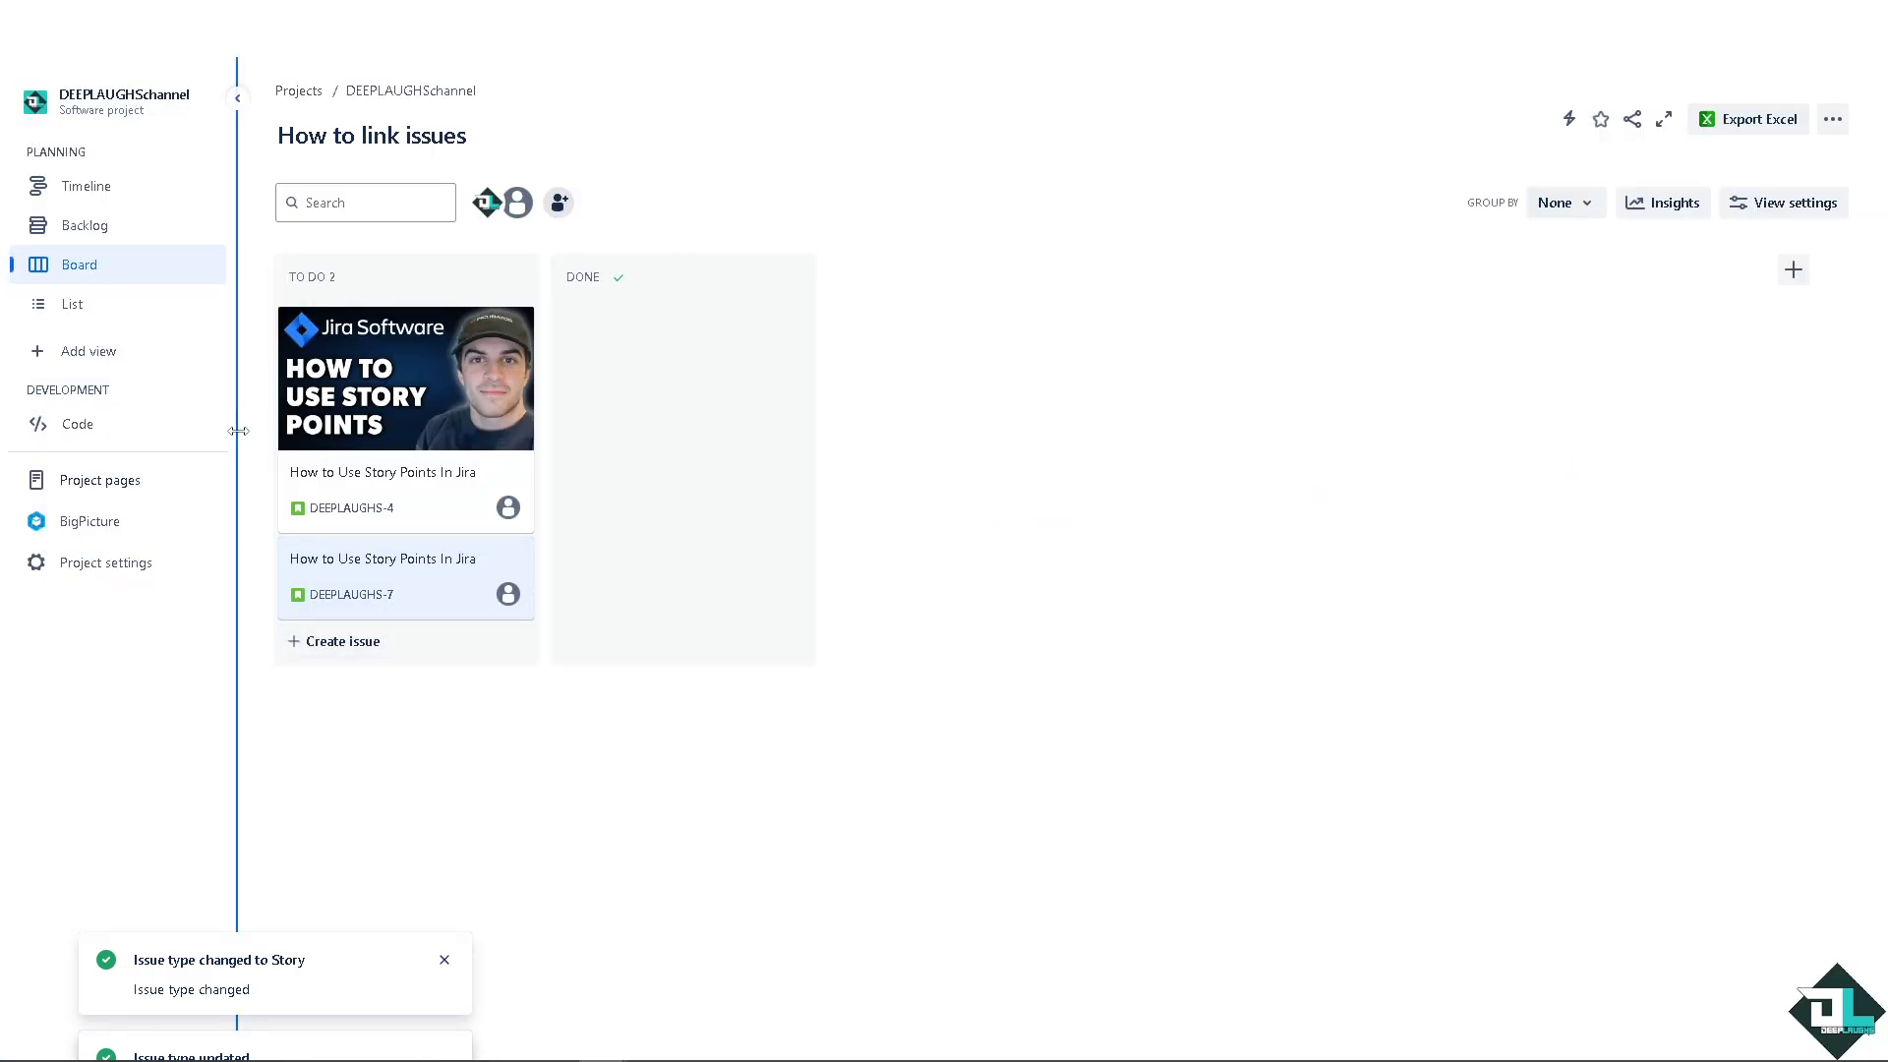
left_click(445, 961)
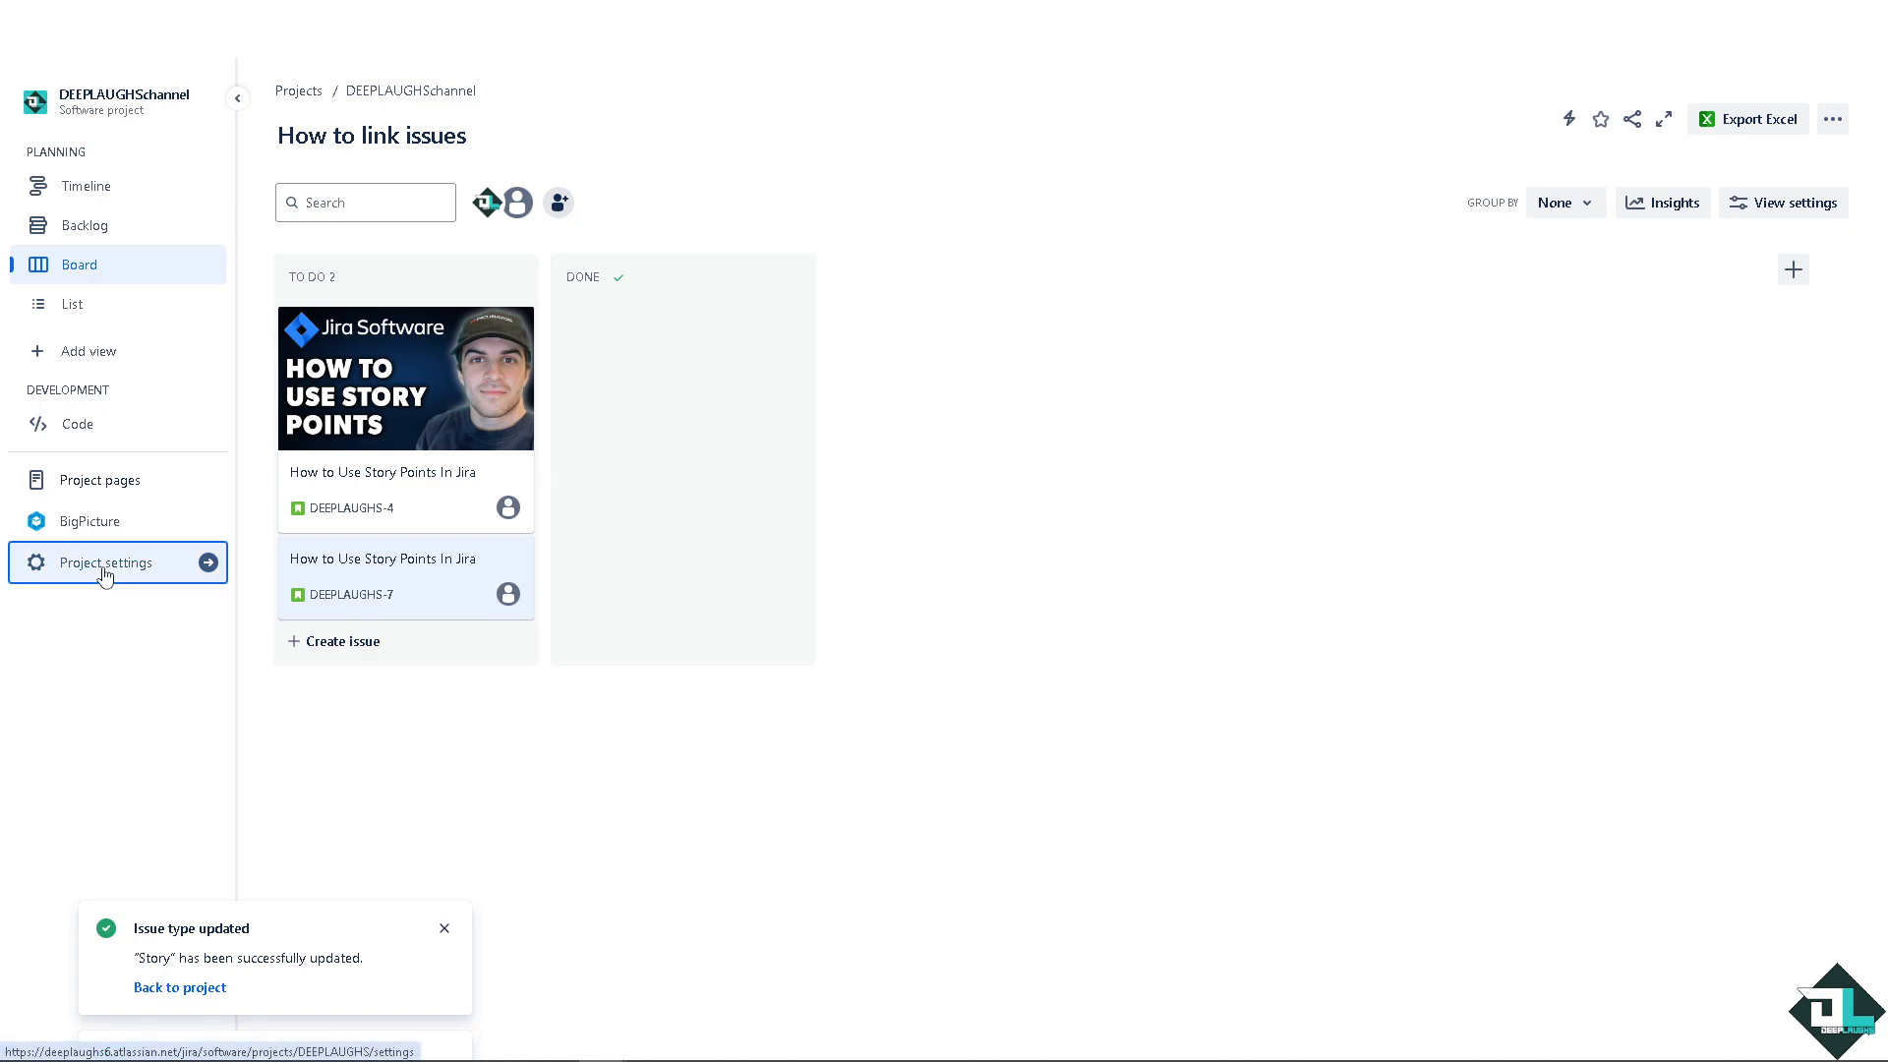
Step: Turn on the Estimation feature in the project's feature settings
left_click(106, 562)
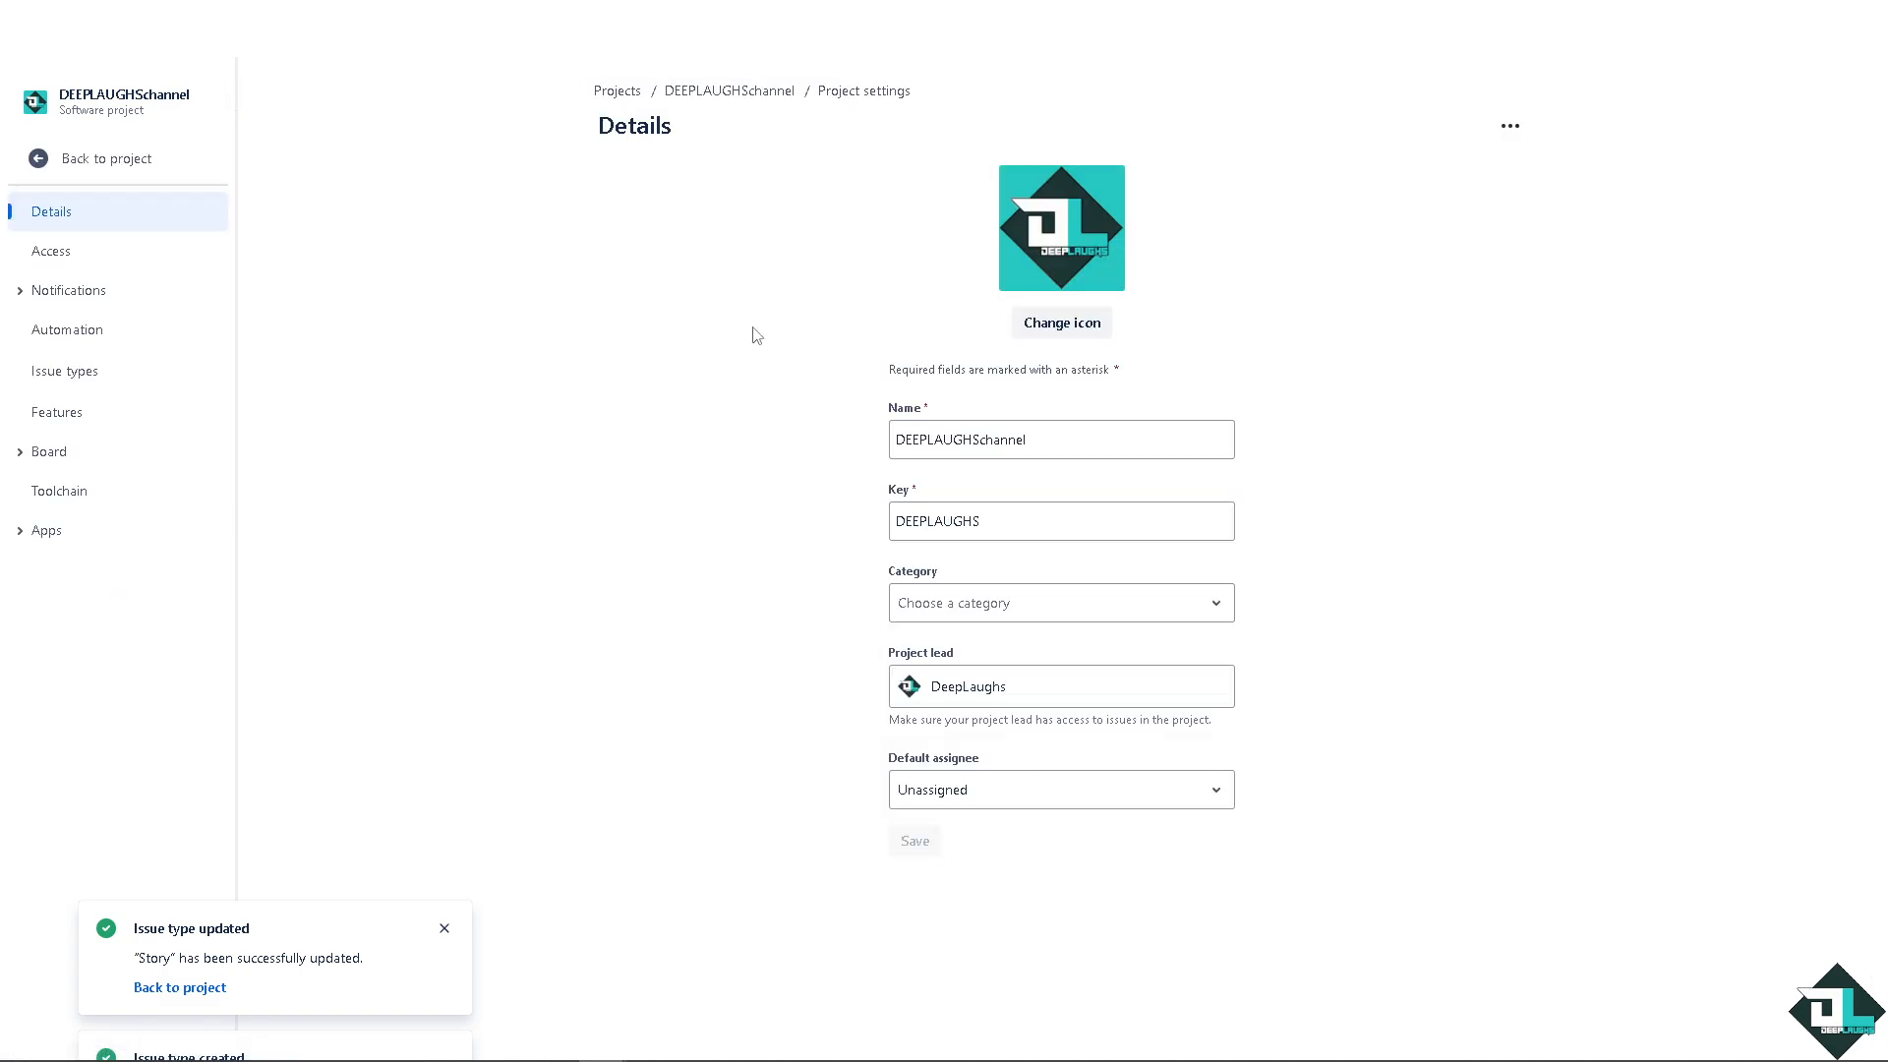
left_click(67, 413)
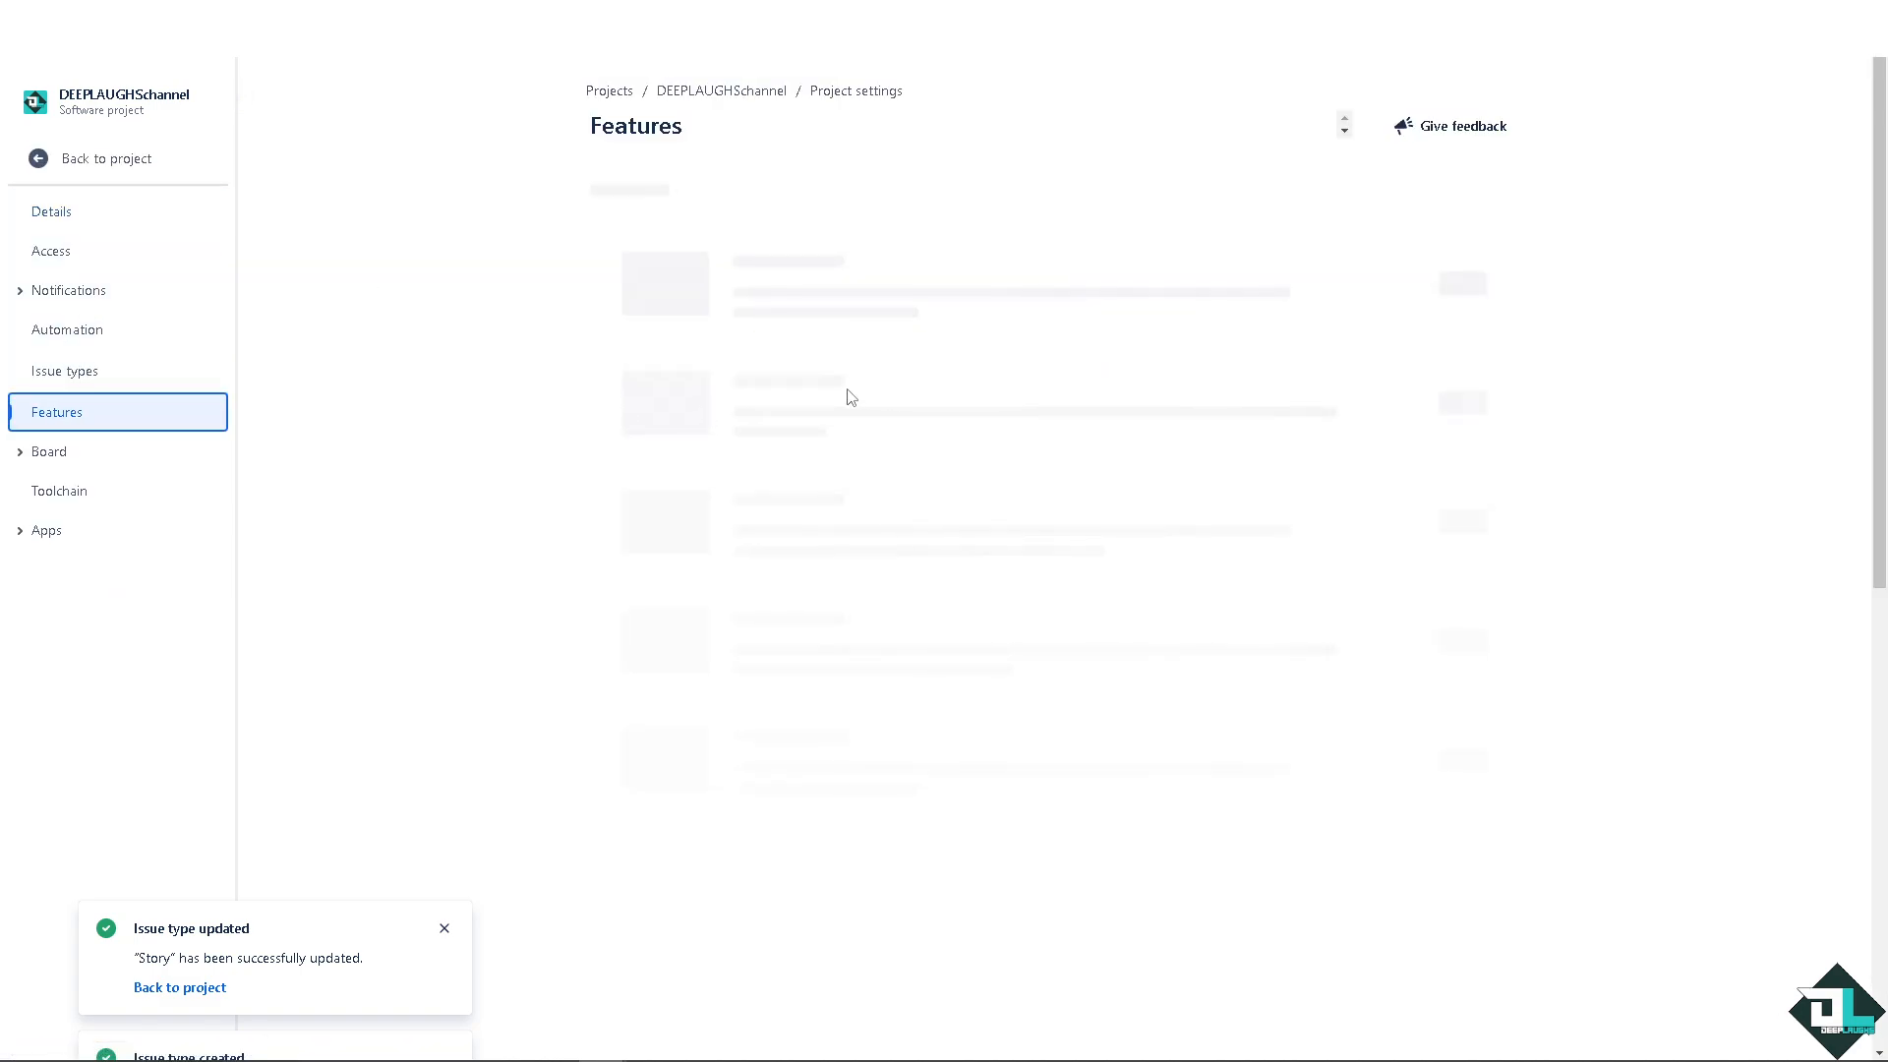
scroll(829, 458, "down", 1)
scroll(829, 457, "down", 5)
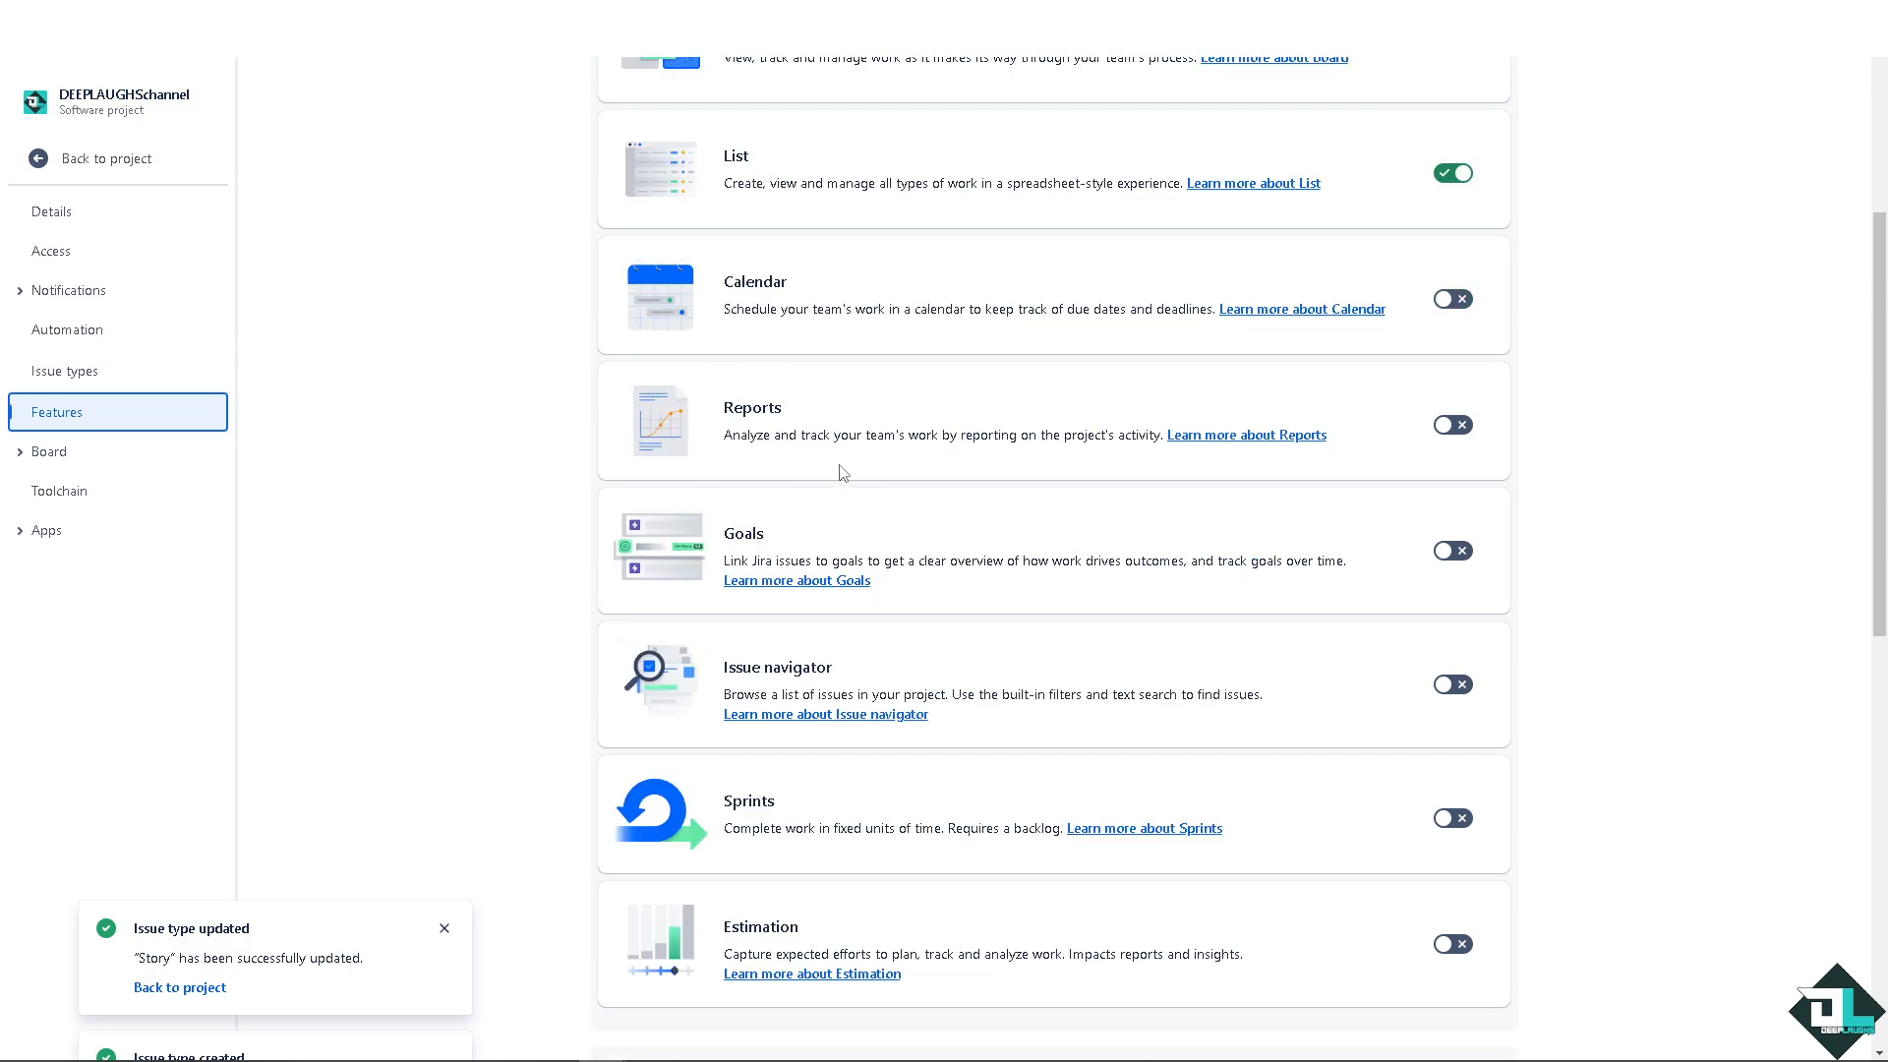
scroll(855, 457, "down", 3)
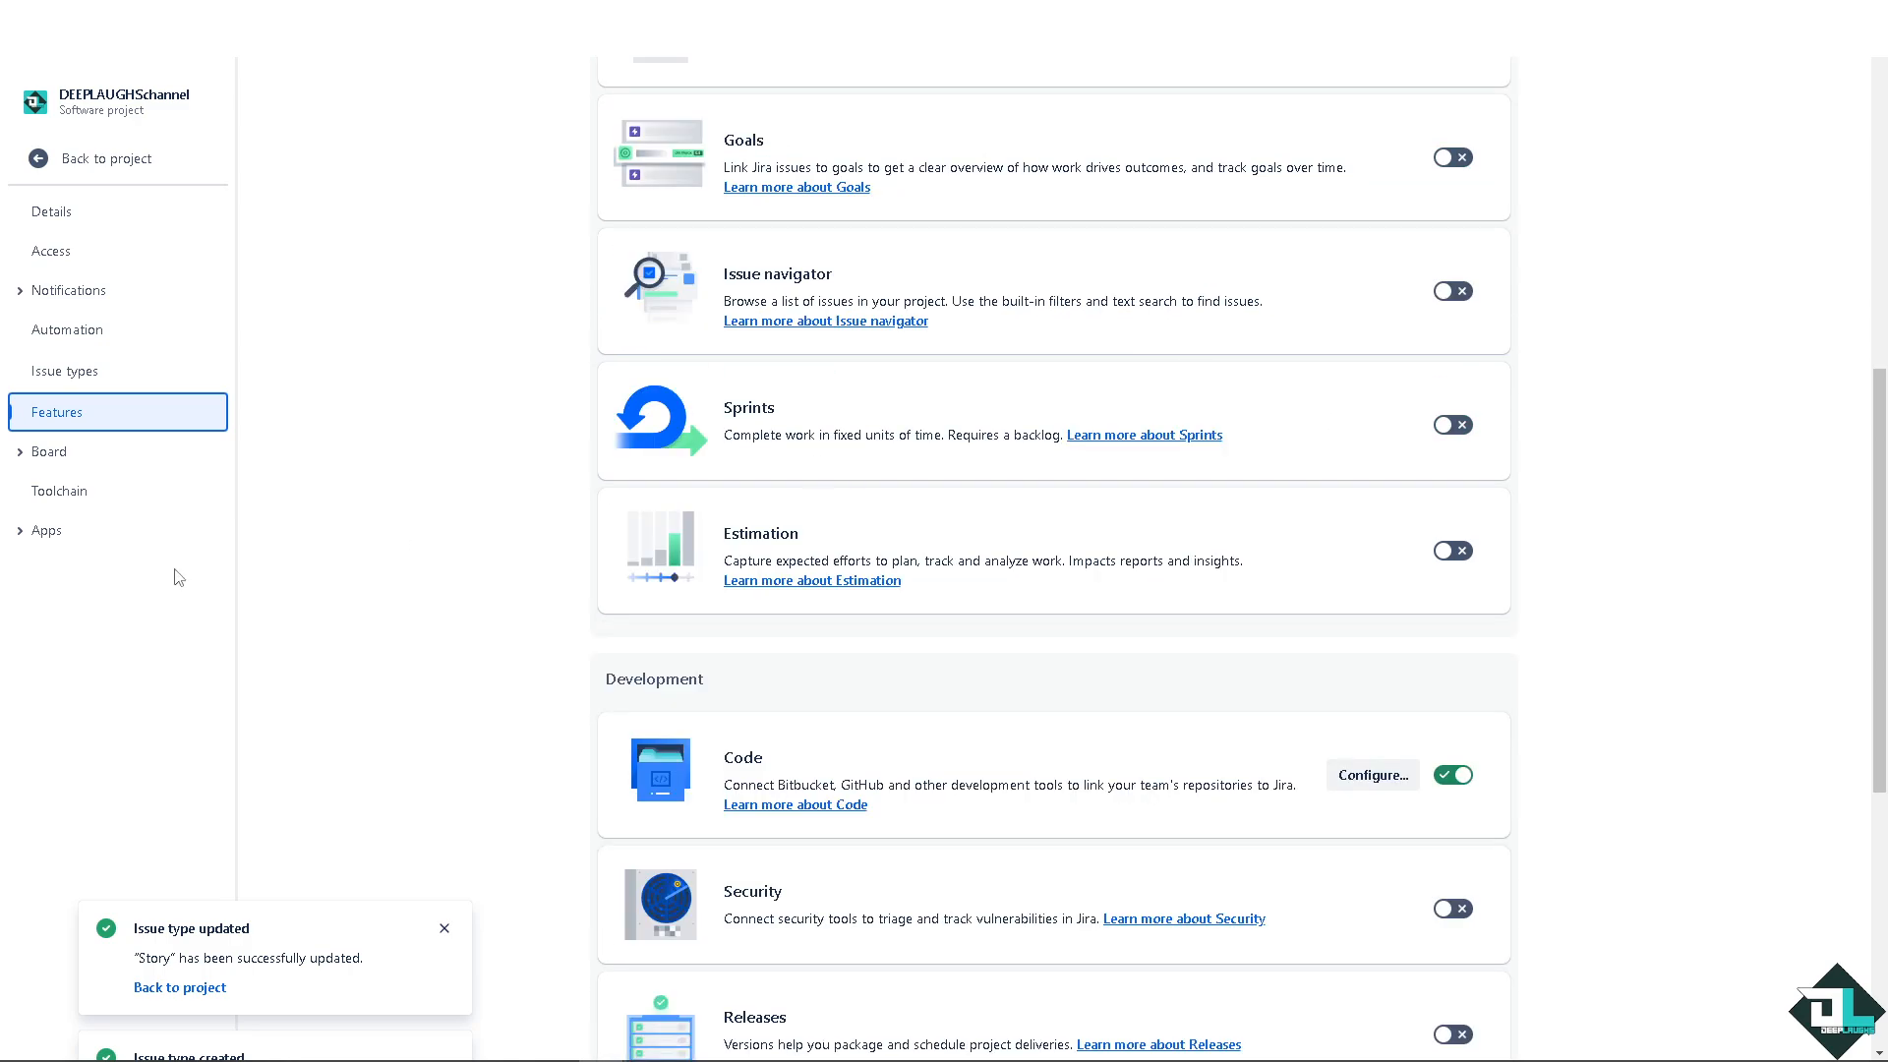
left_click(444, 660)
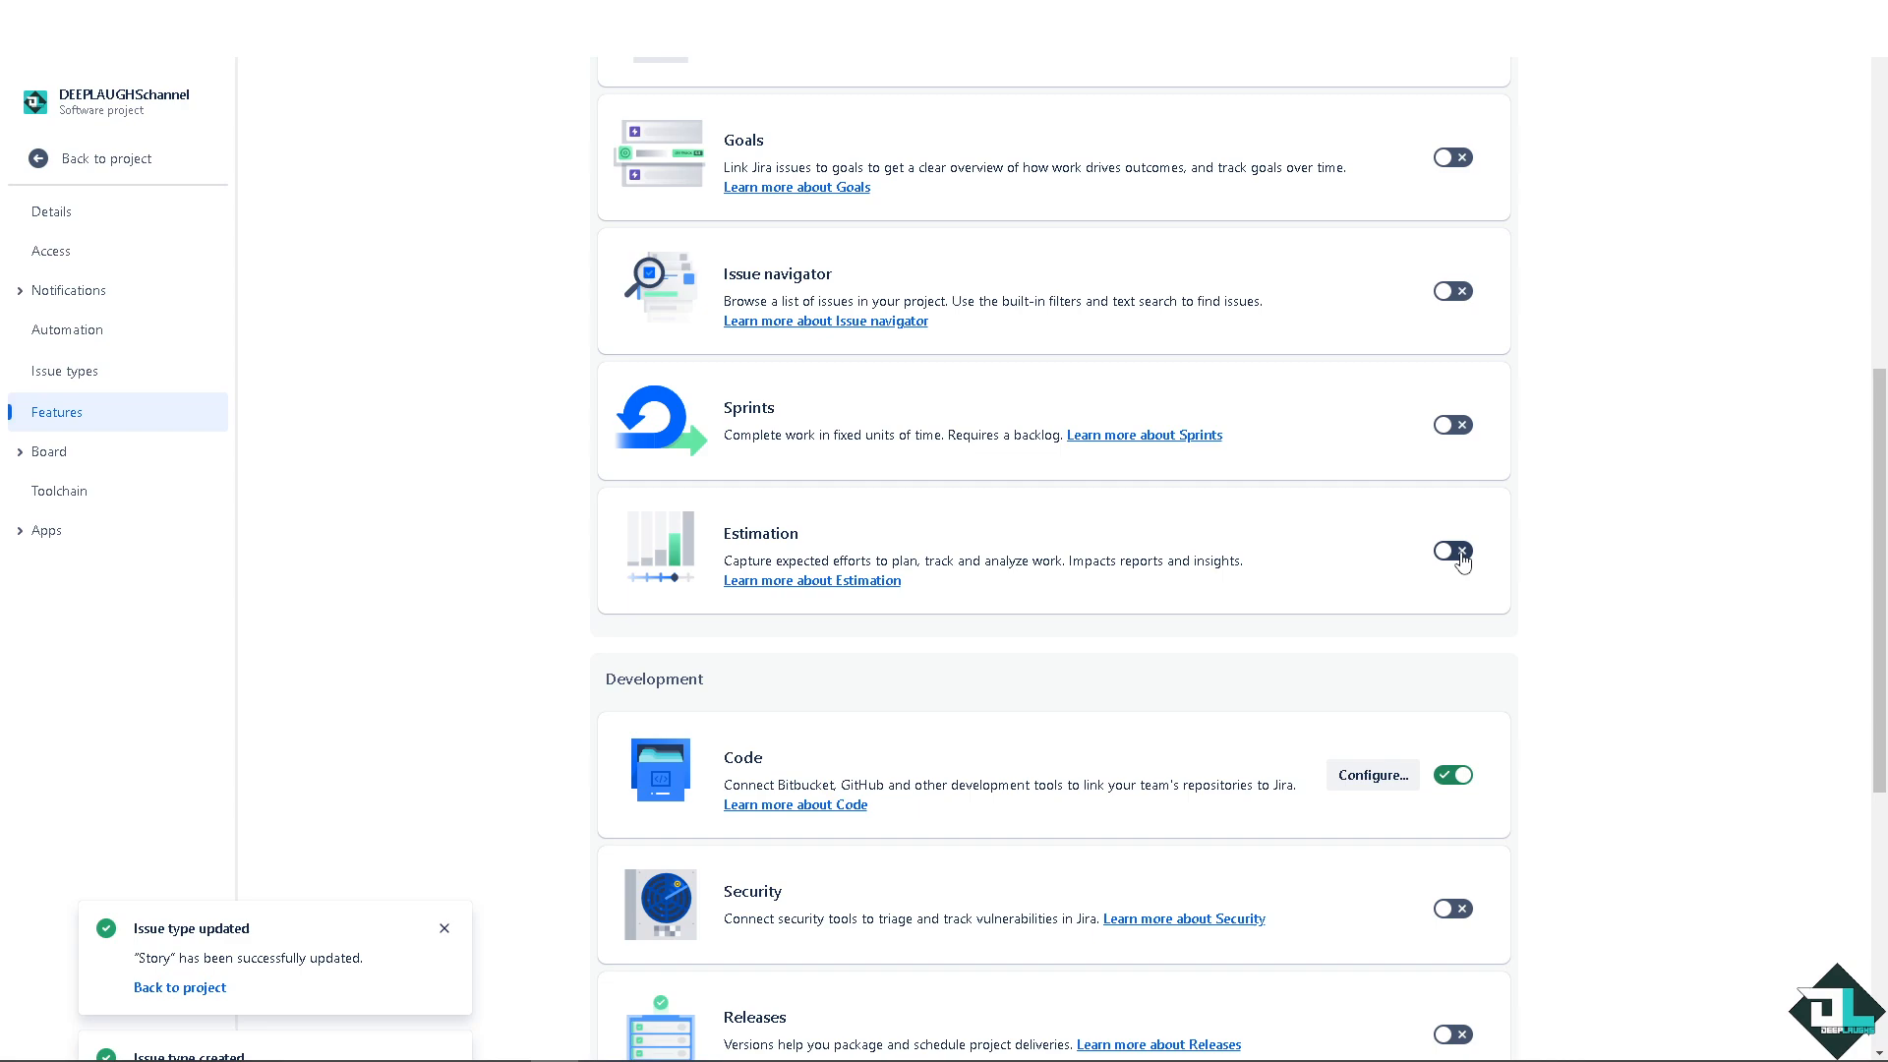
left_click(1462, 558)
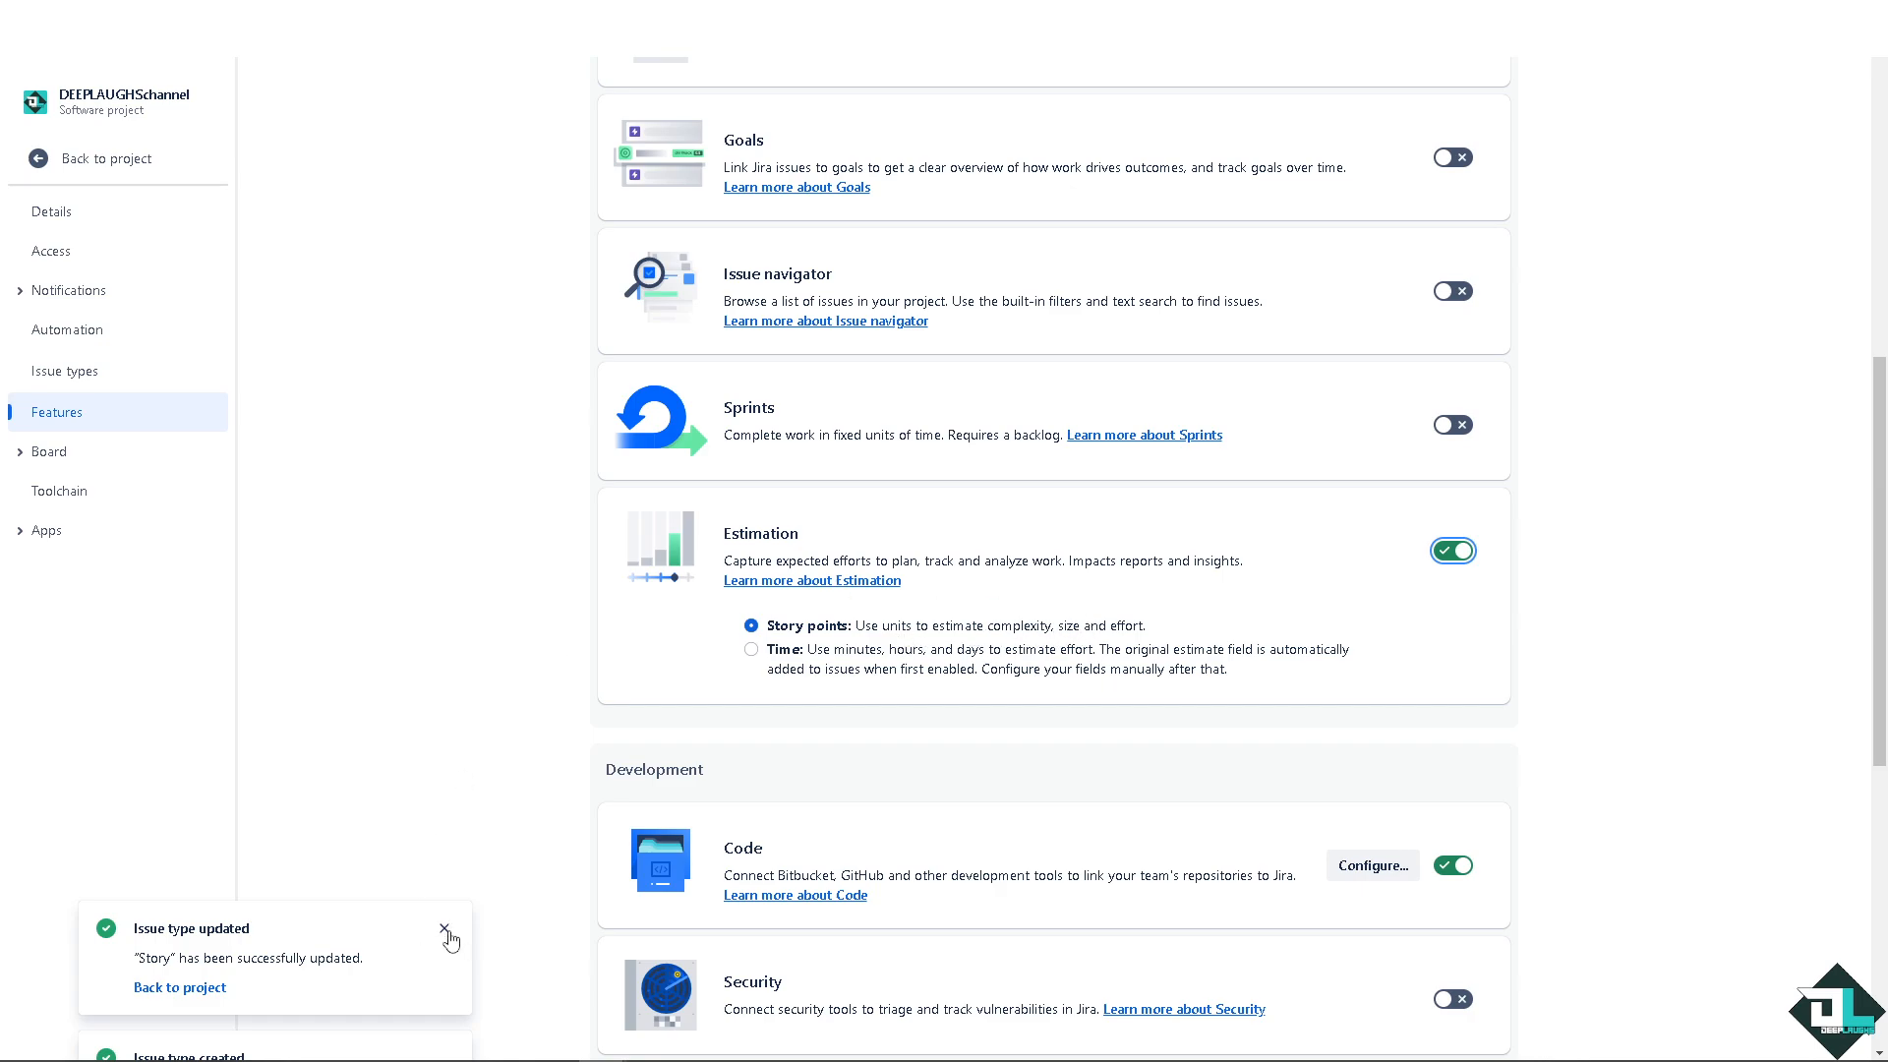
Step: Dismiss the issue type update notification, return to the project board, and open the "How to Use Story Points In Jira" story
left_click(446, 932)
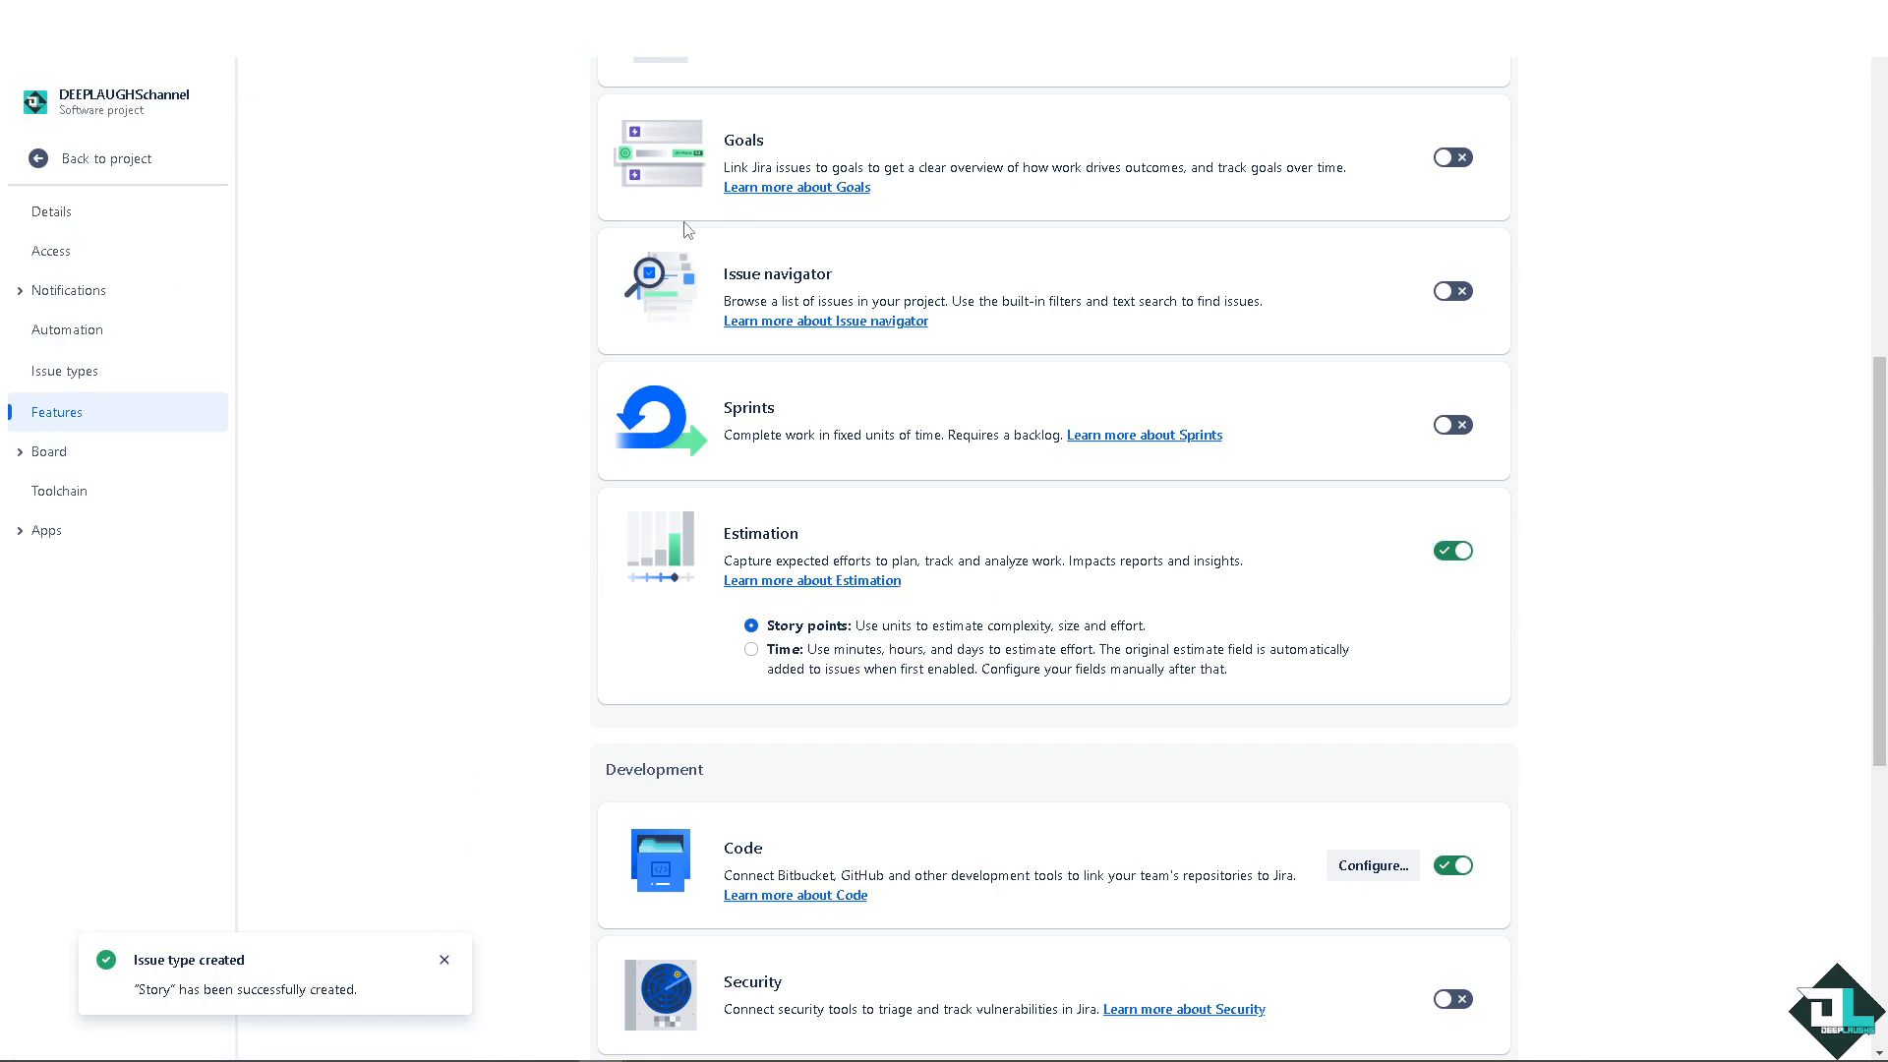
scroll(590, 207, "up", 4)
left_click(141, 160)
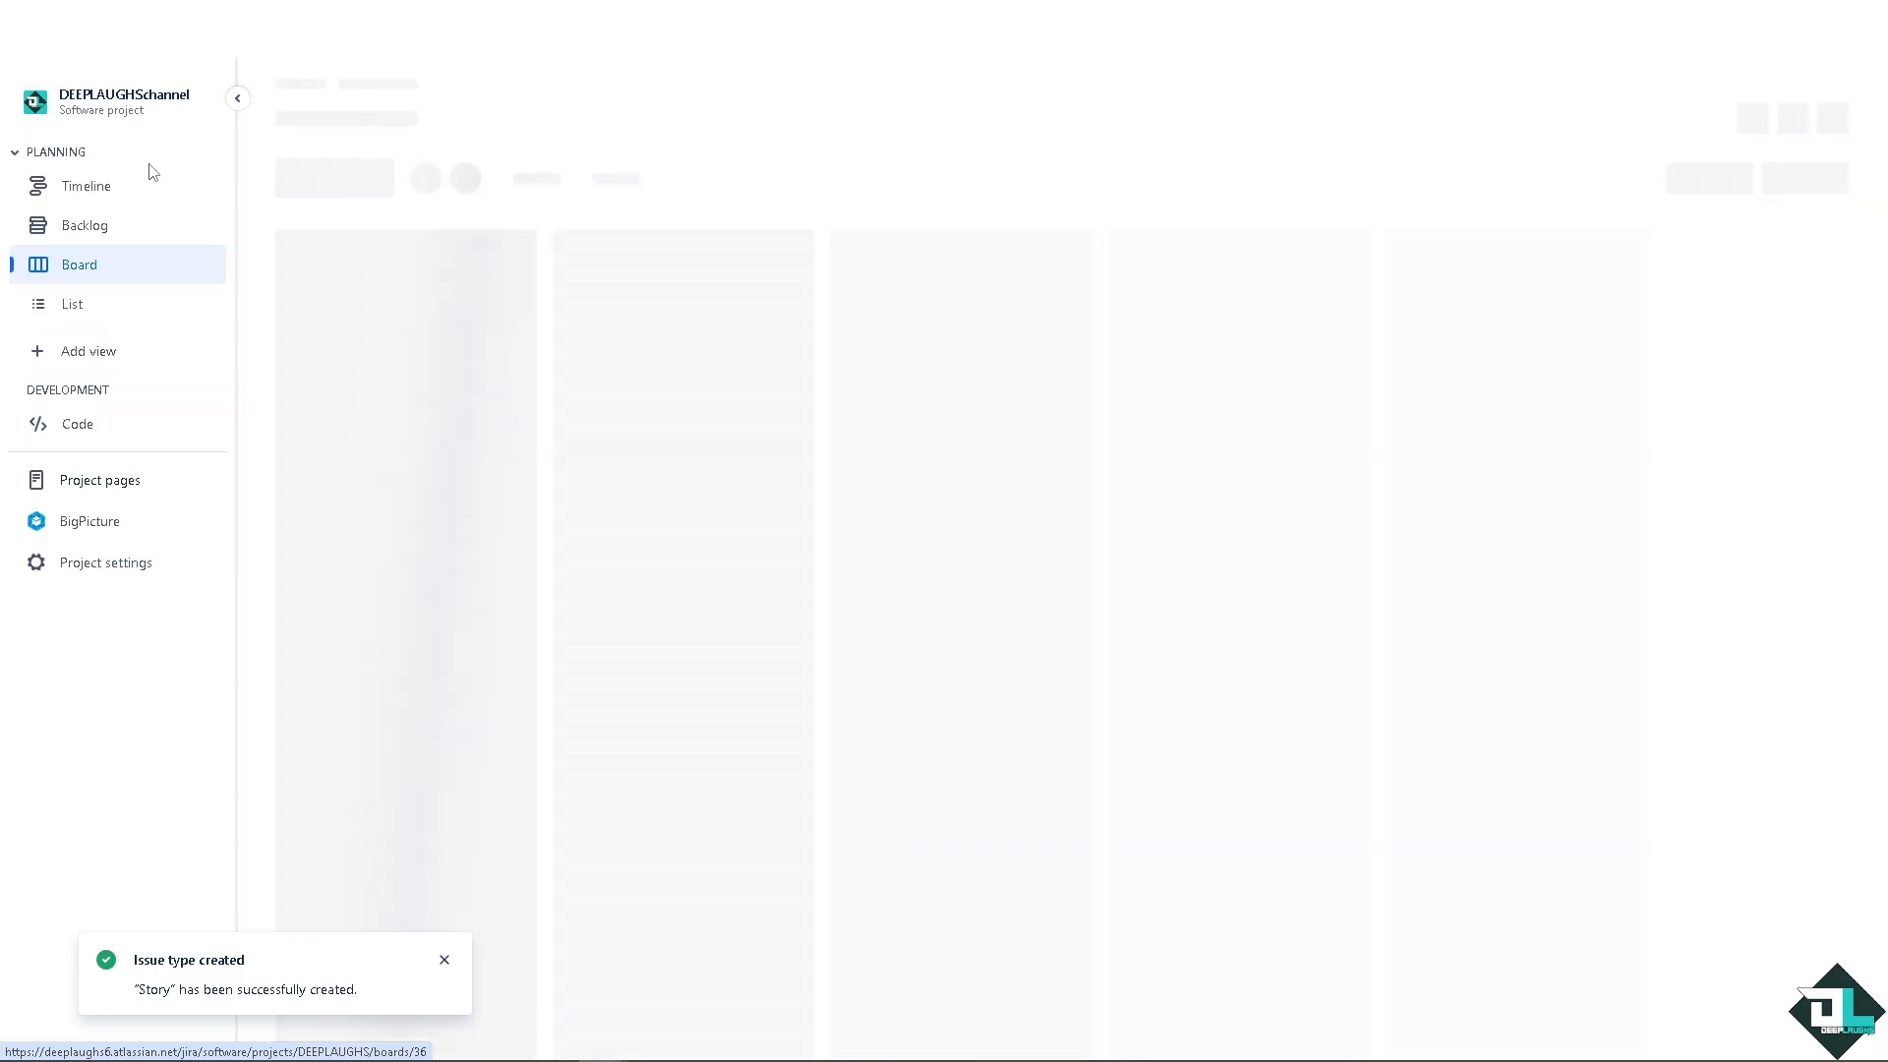
left_click(396, 403)
left_click(431, 411)
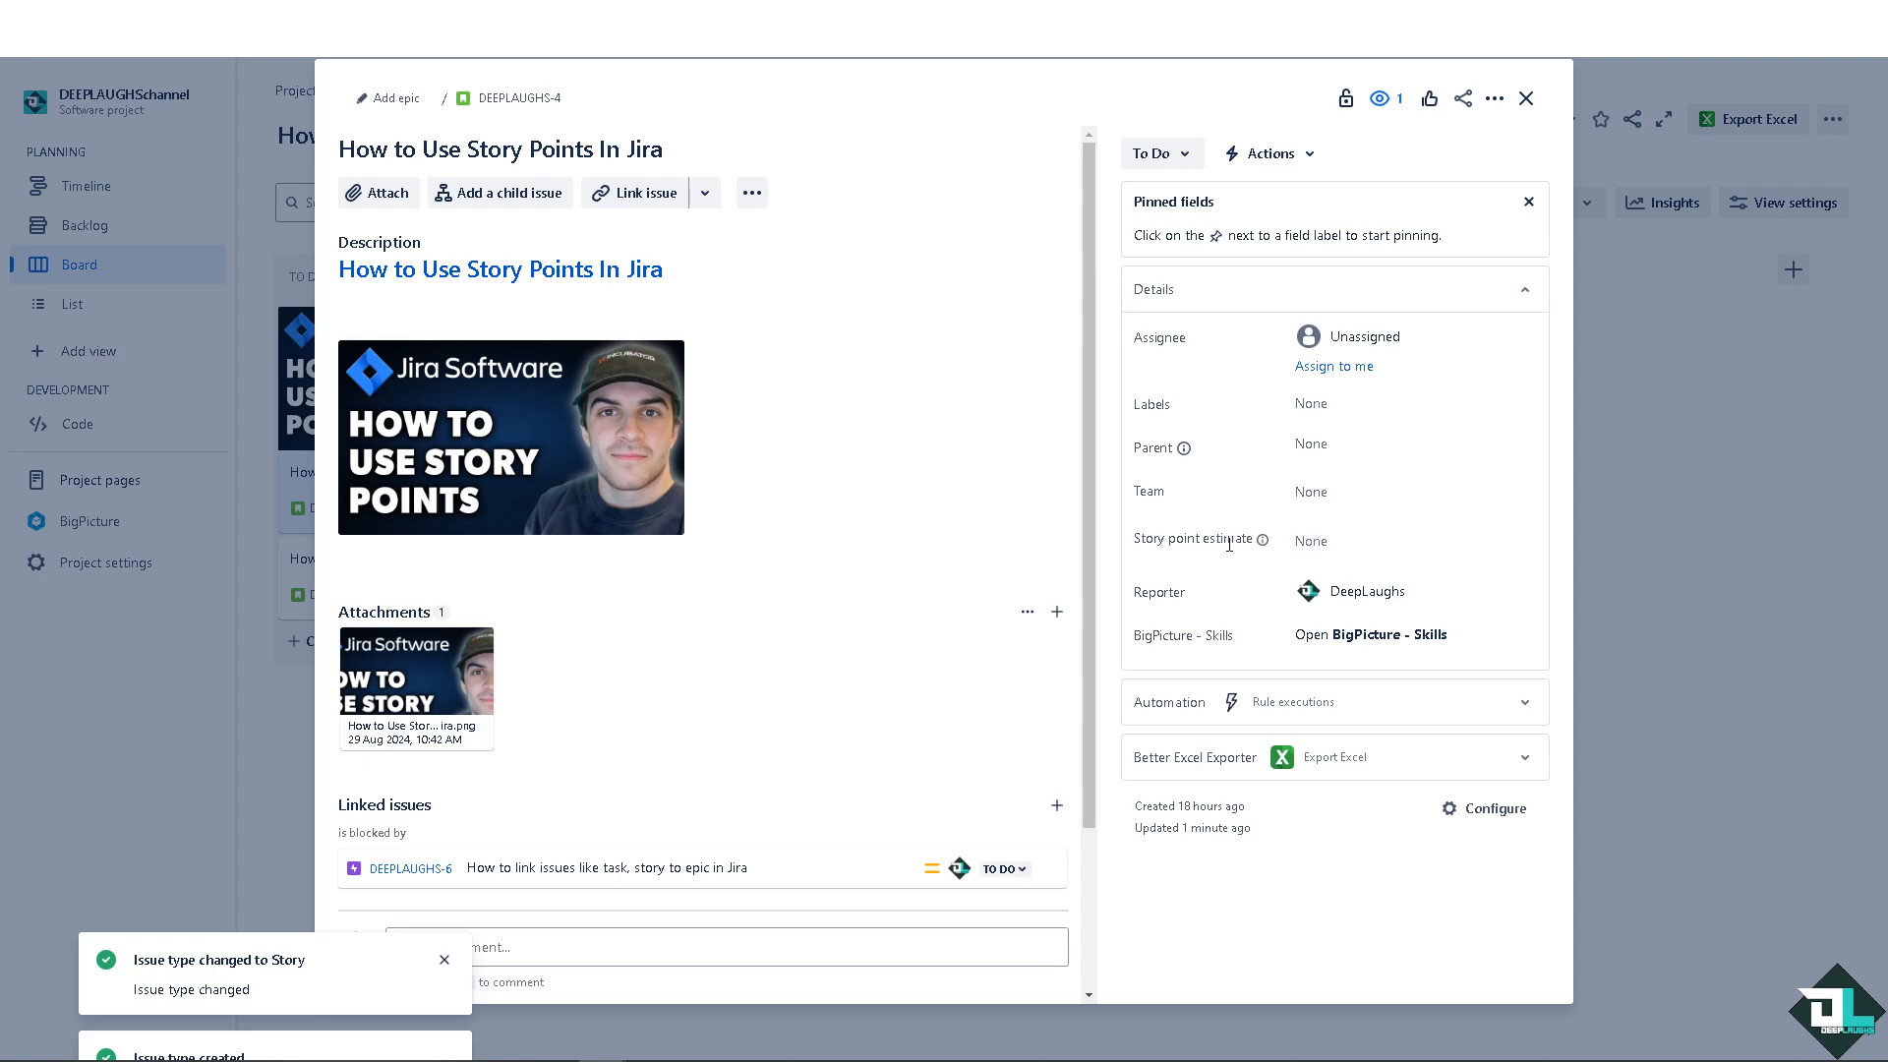
Step: Set the story point estimate of "How to Use Story Points In Jira" to 1
left_click(1320, 547)
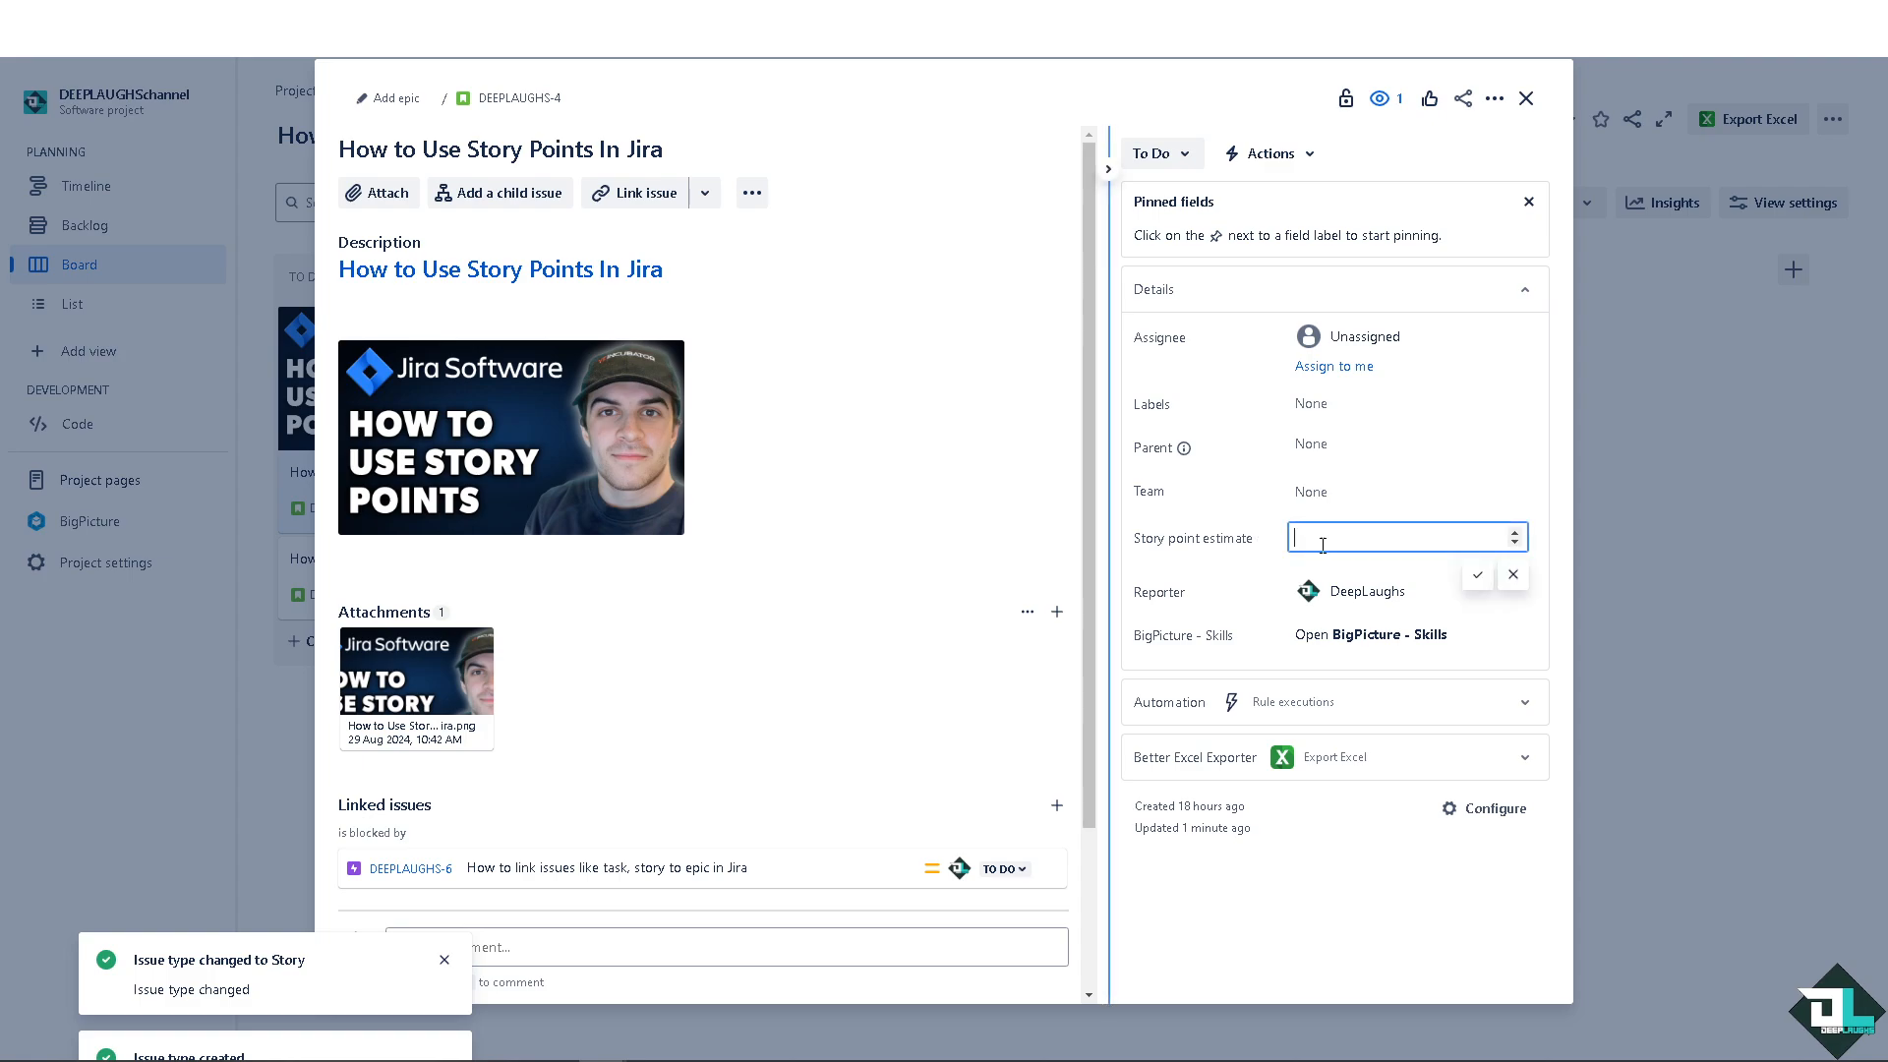
left_click(1515, 535)
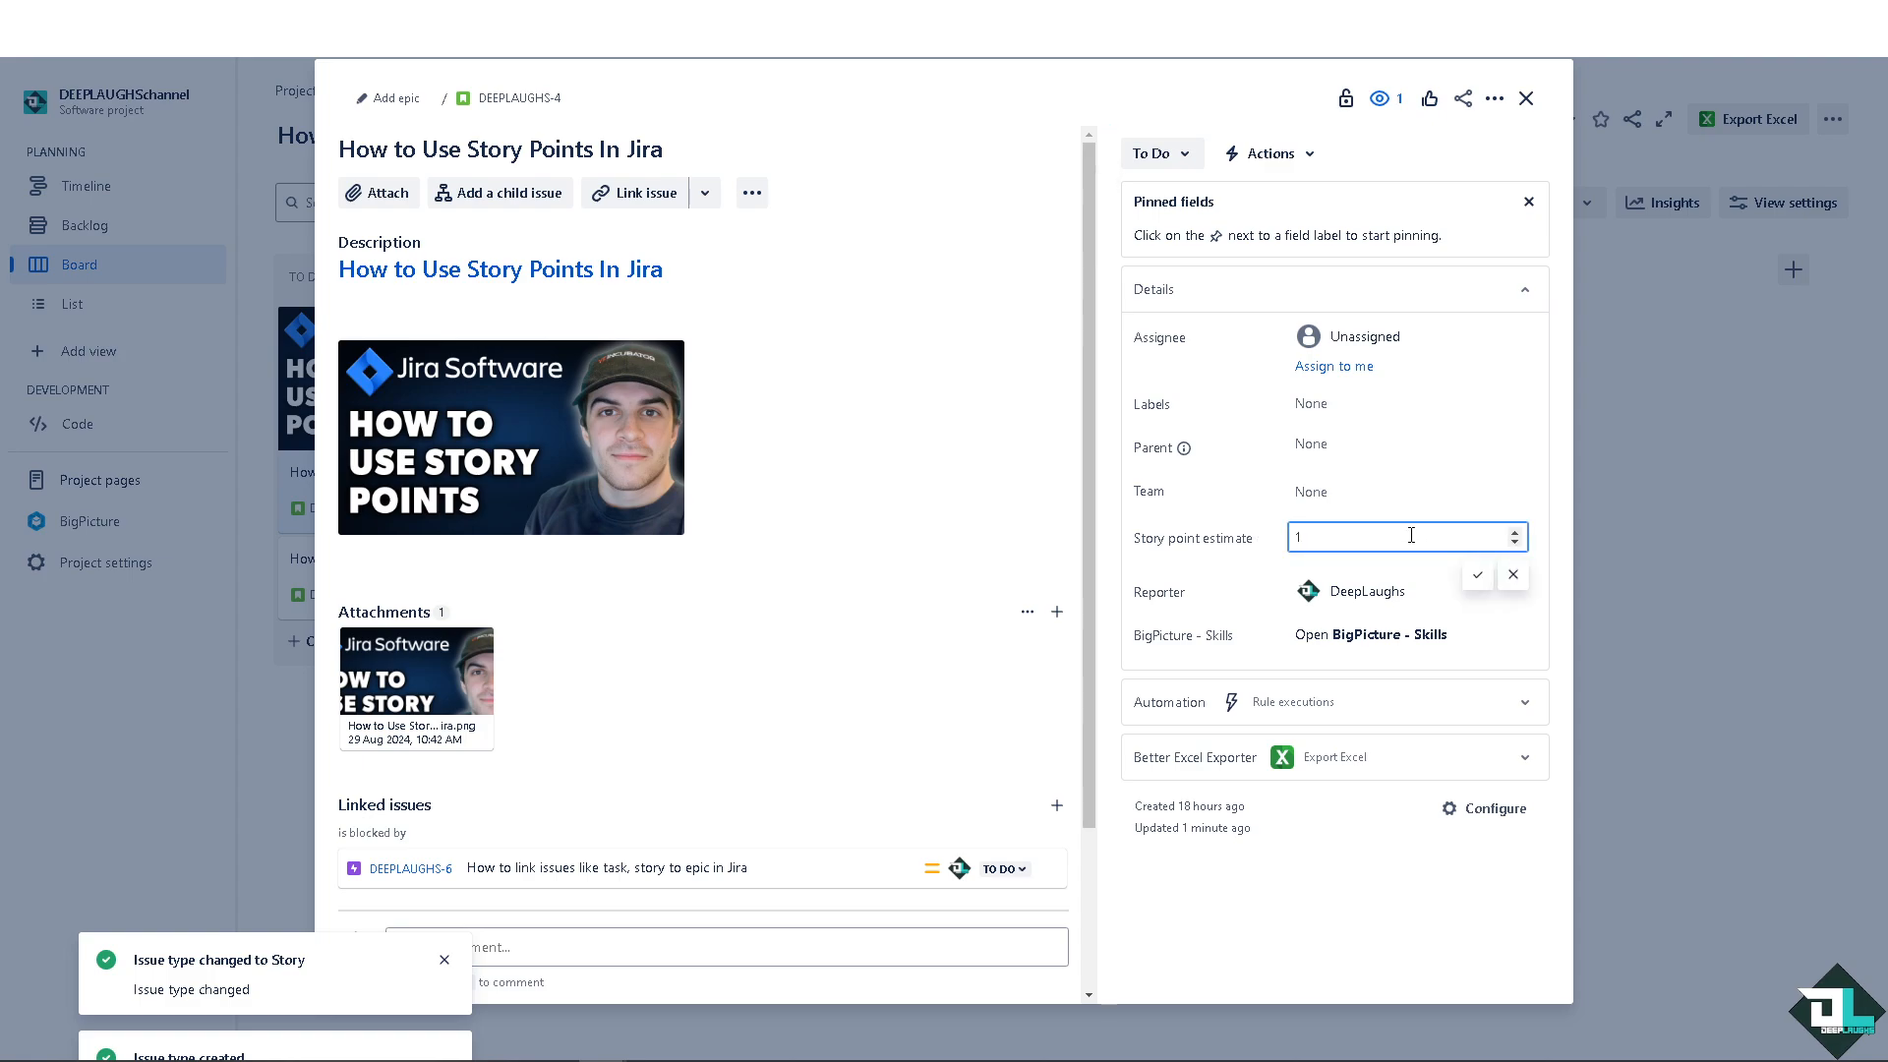
left_click_drag(1395, 538, 1263, 554)
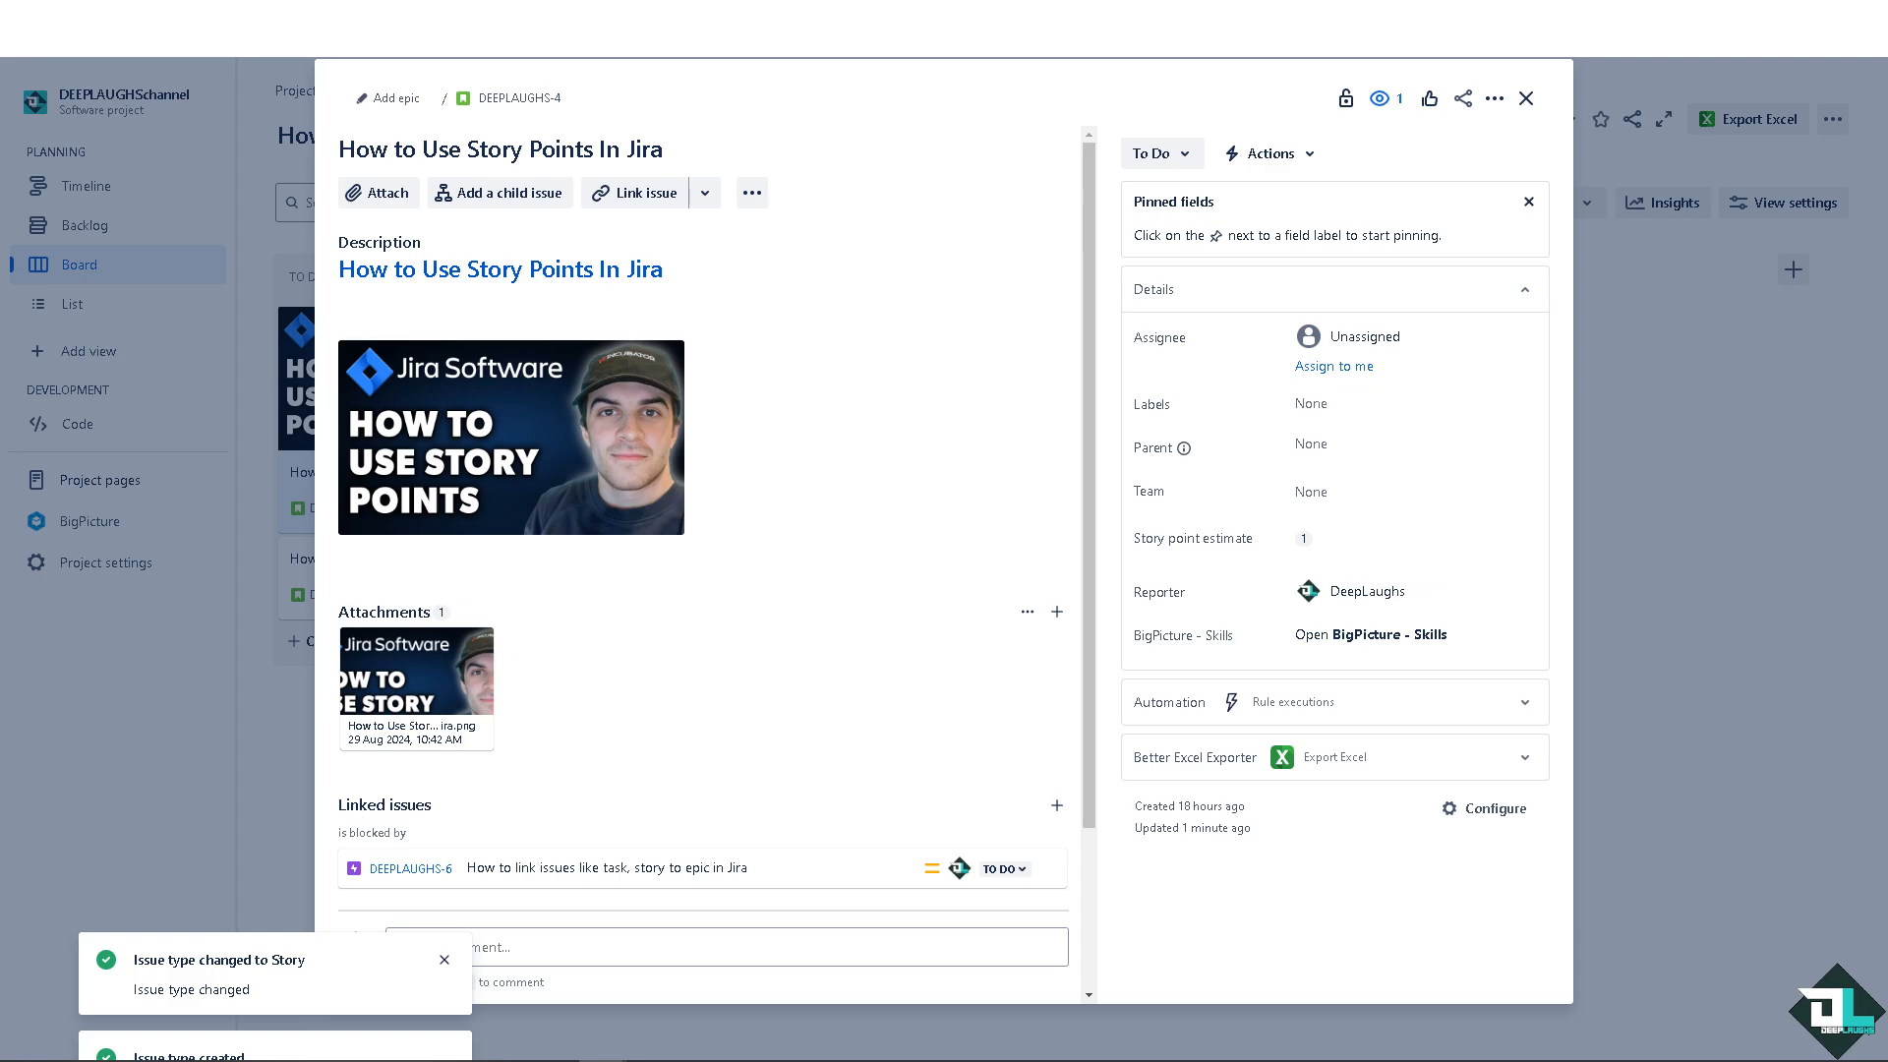
Step: Change the story point estimate of "How to Use Story Points In Jira" to 20
left_click(1327, 539)
type("0")
left_click_drag(1326, 539, 1253, 541)
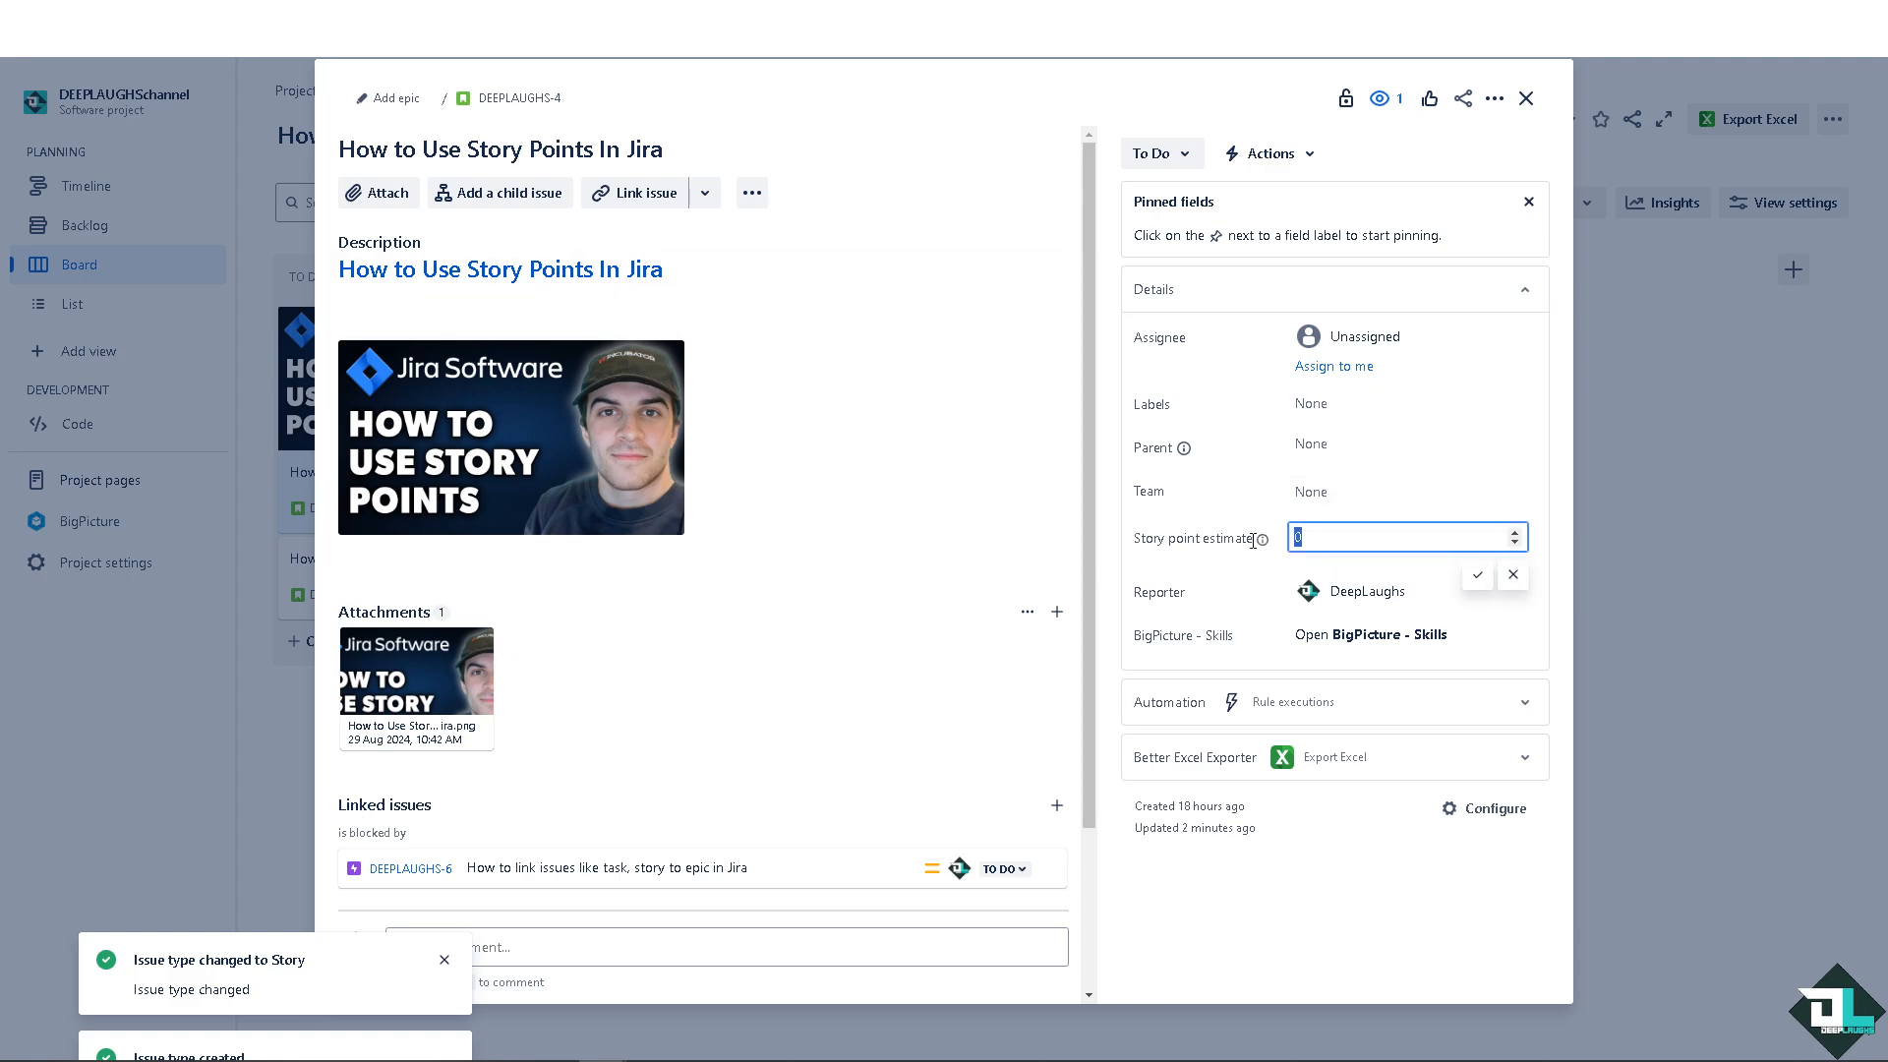
type("20")
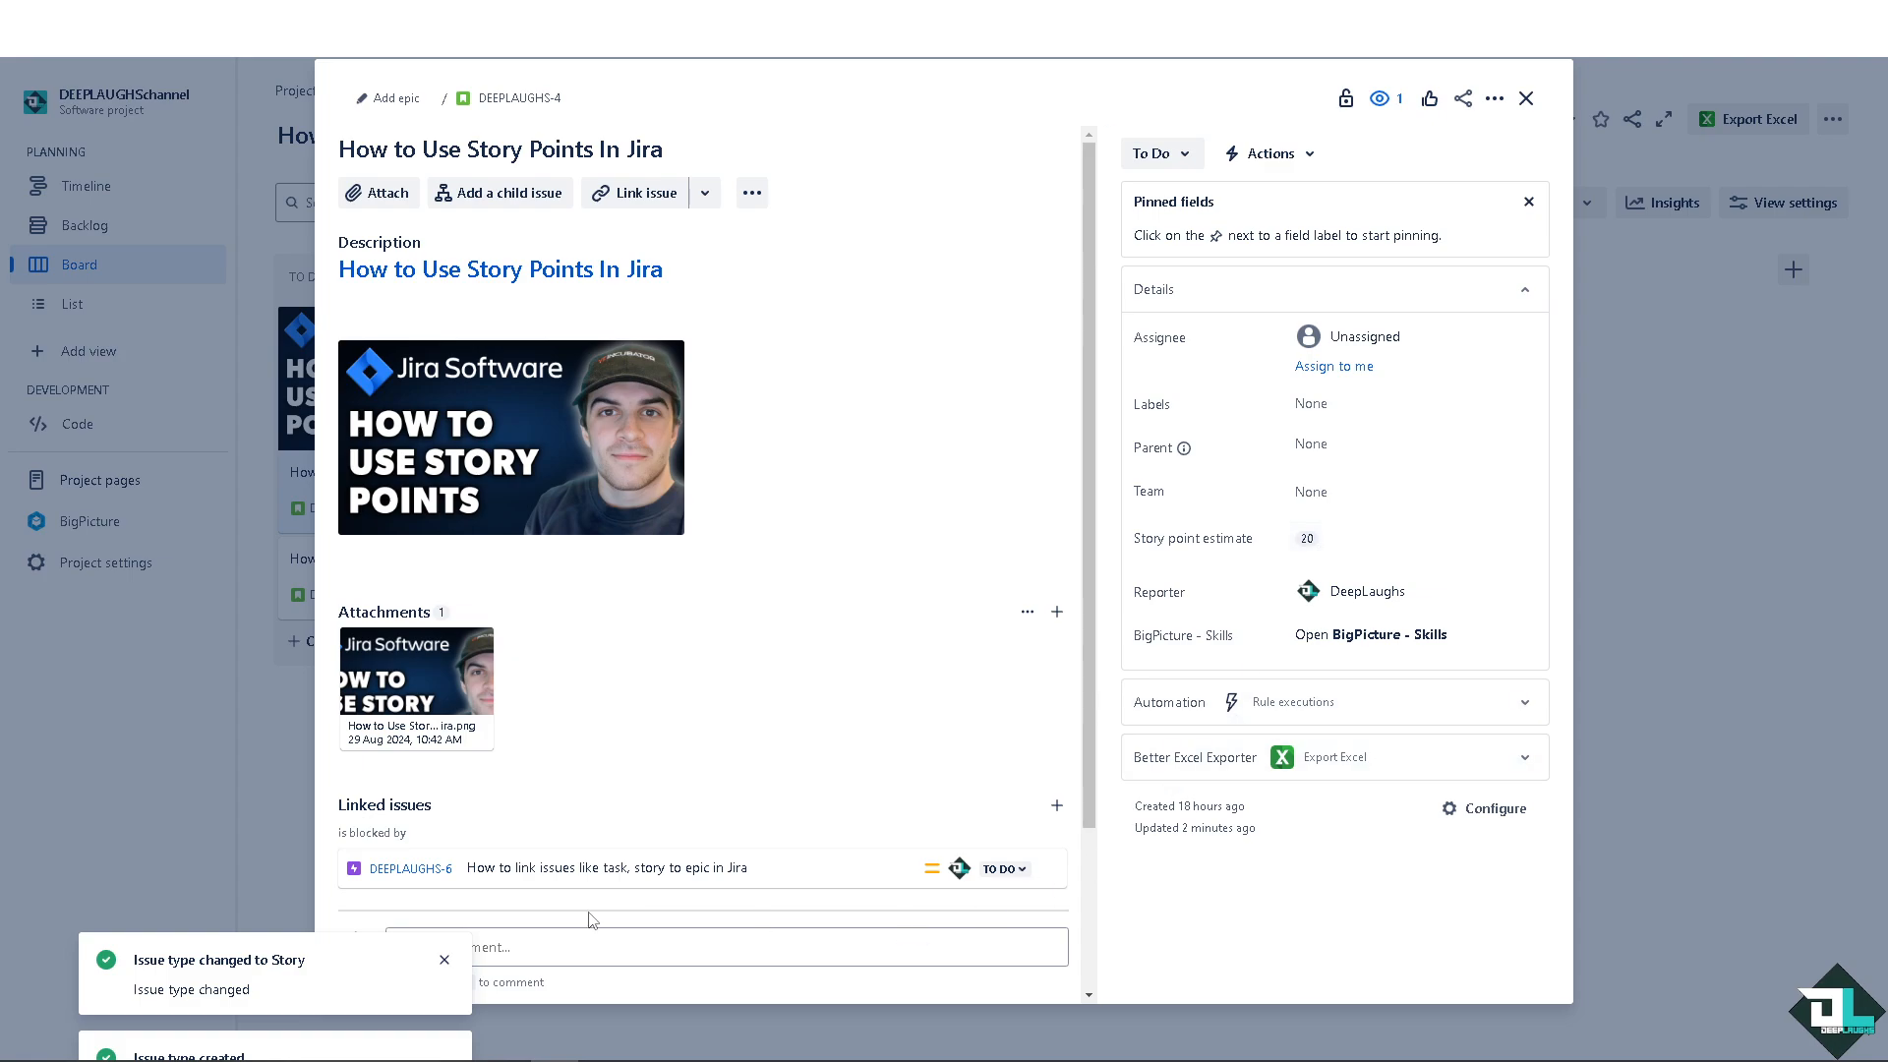
Step: Dismiss the issue type change notification and open a preview of the image in the story's description
left_click(443, 964)
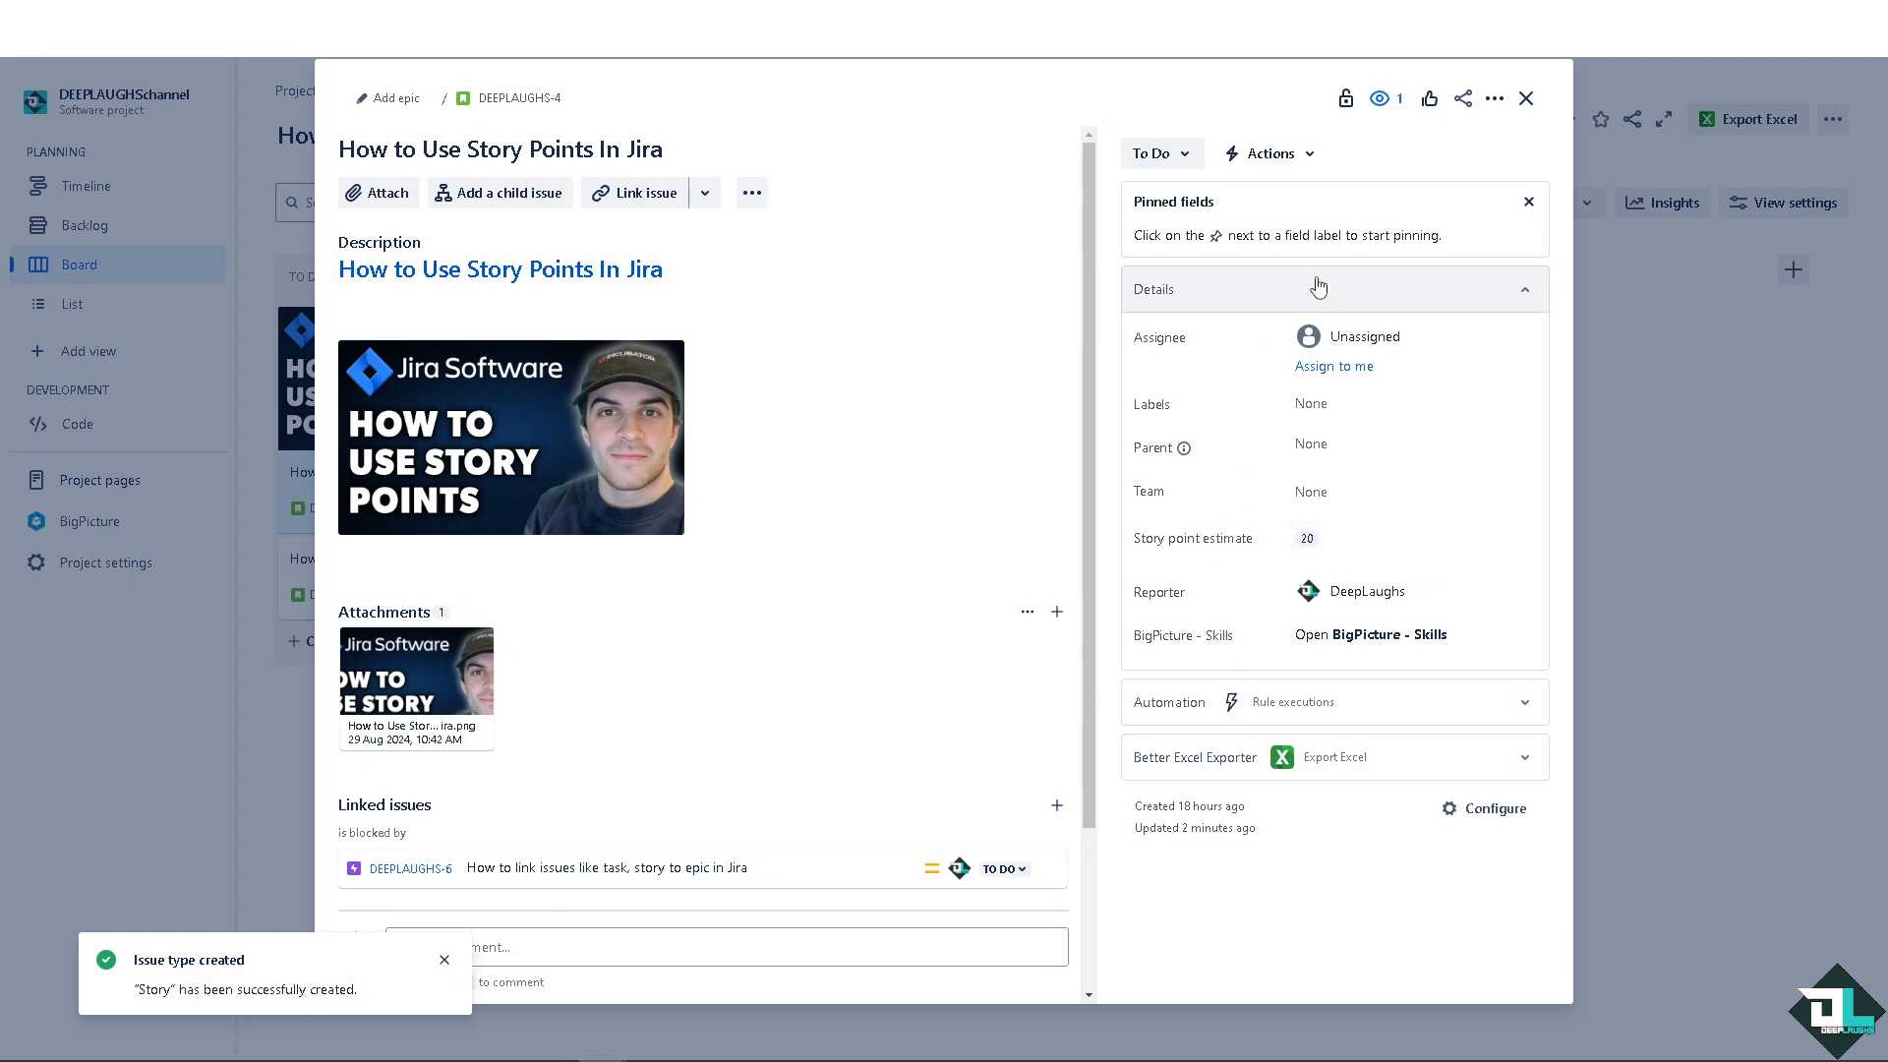
left_click(597, 443)
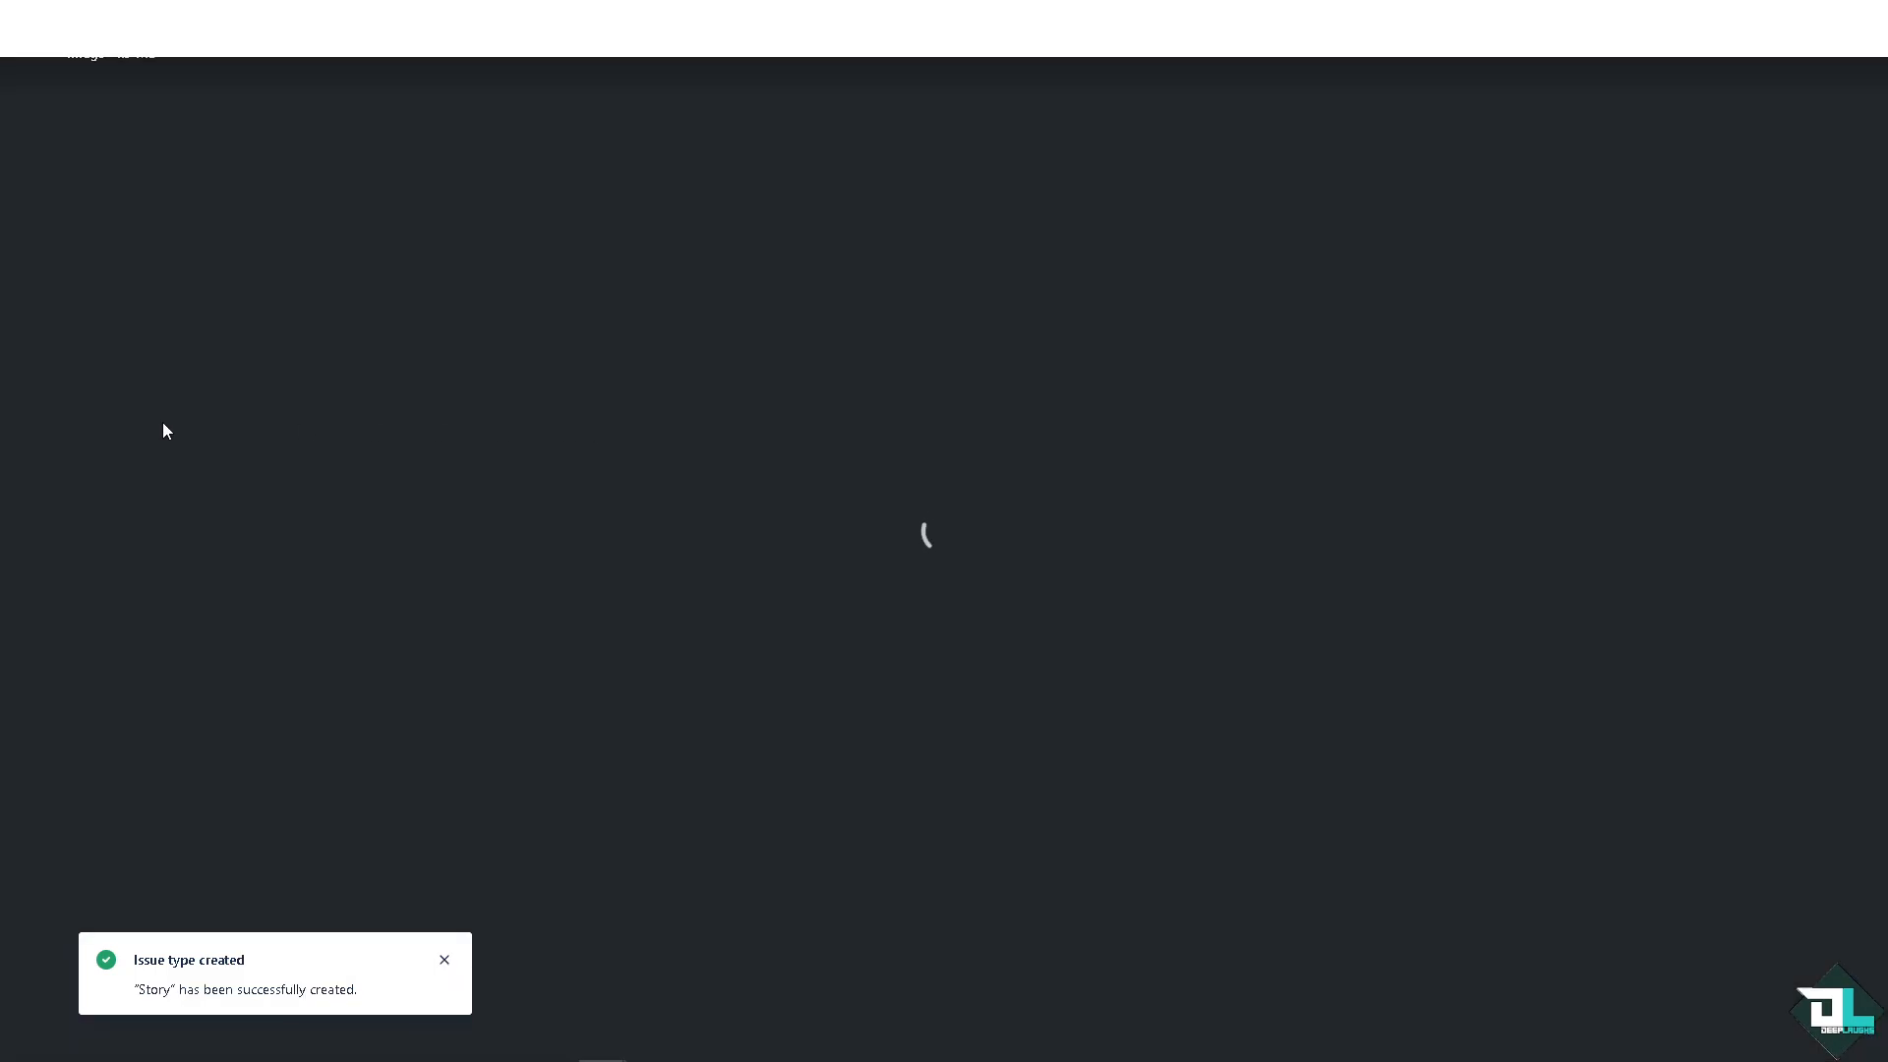